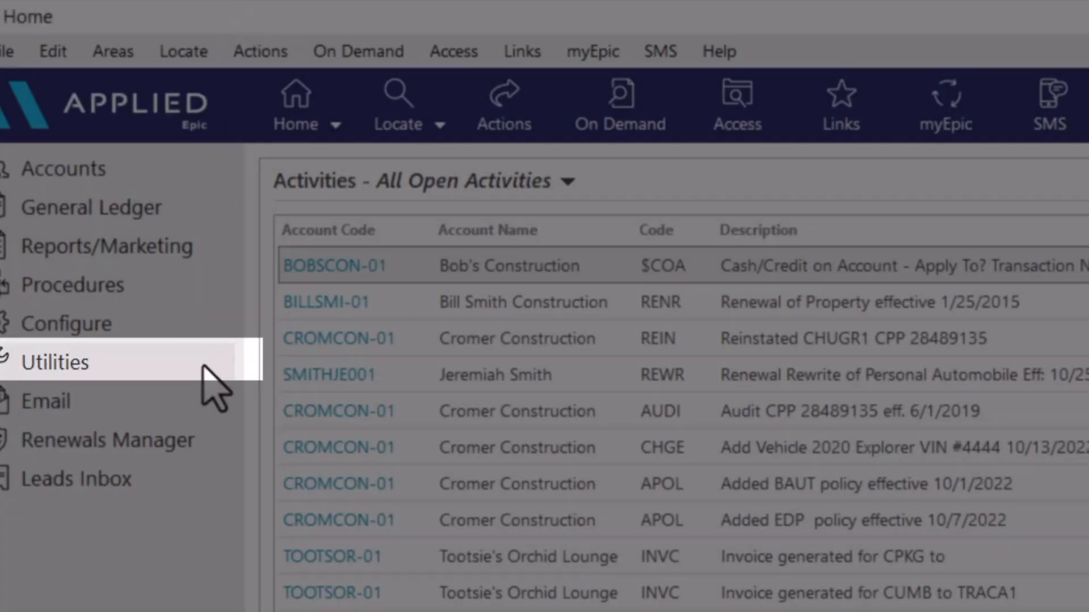
# Open the Workload Reassignment utility from the Reassign section of Utilities
pyautogui.click(204, 369)
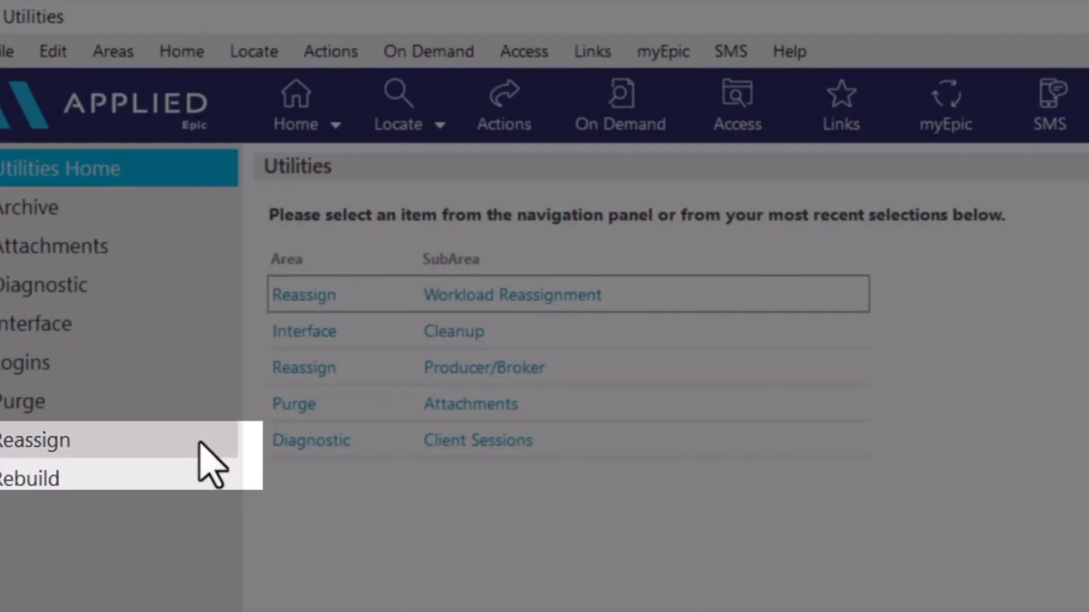
pyautogui.click(199, 445)
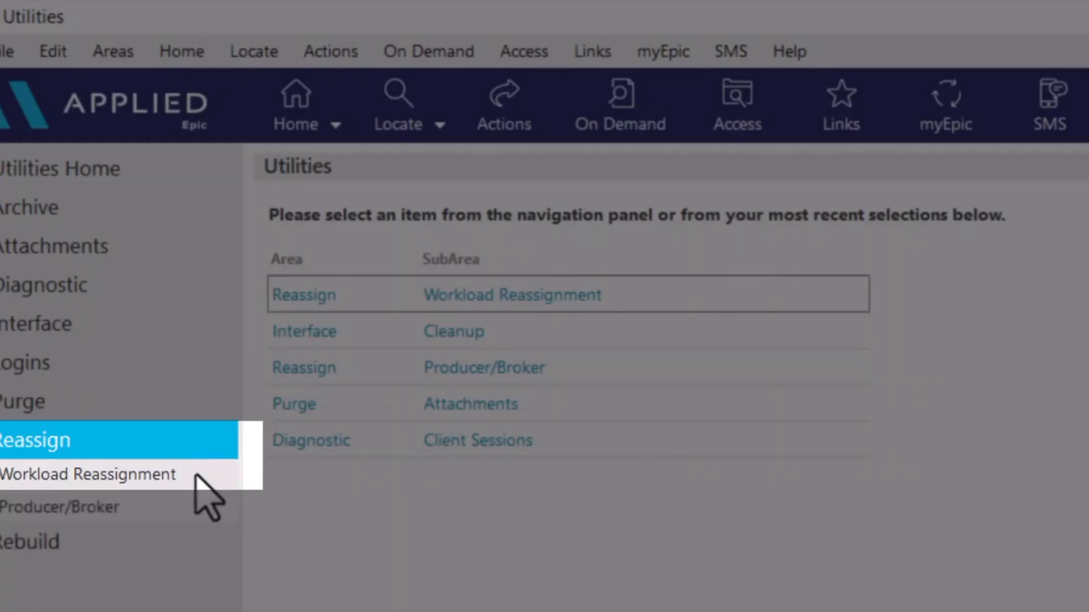
pyautogui.click(196, 475)
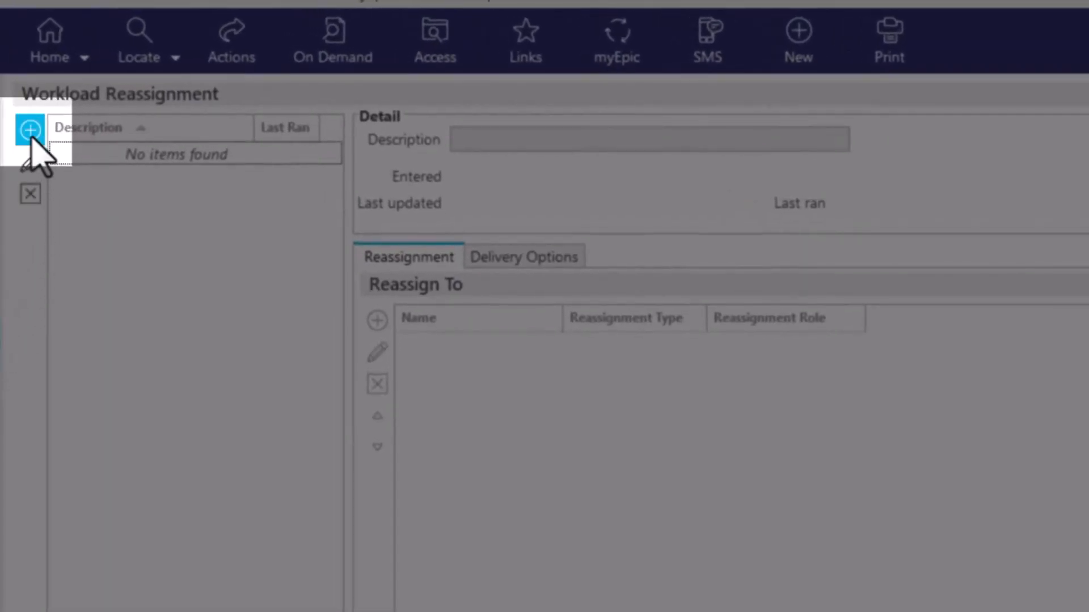
# Add a workload reassignment with the description "Amend Account Manager" and start a new Reassign To entry
pyautogui.click(30, 132)
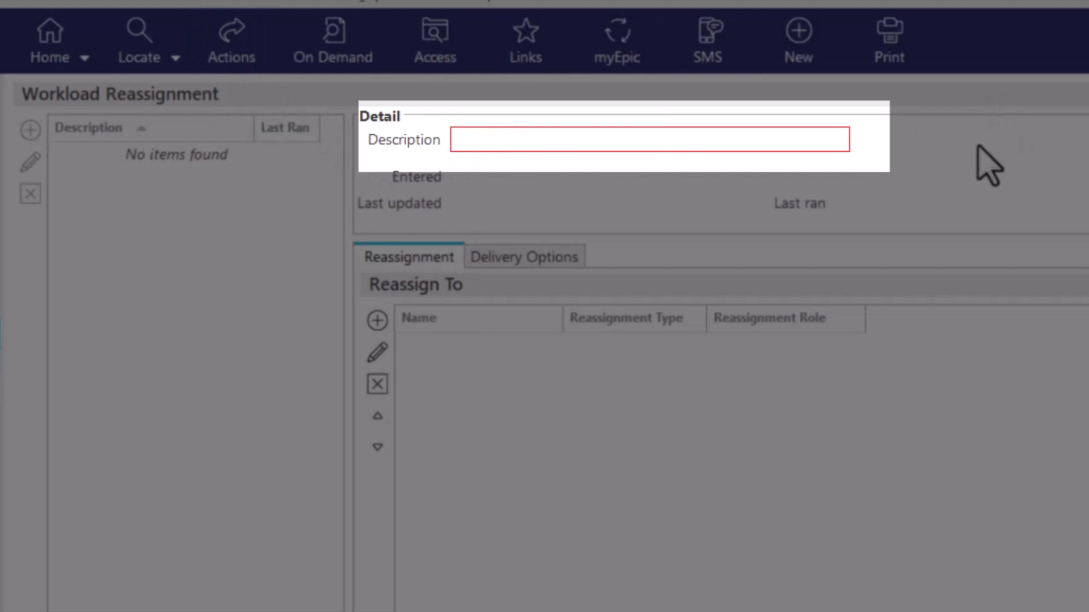
pyautogui.write('Amend Account Manager')
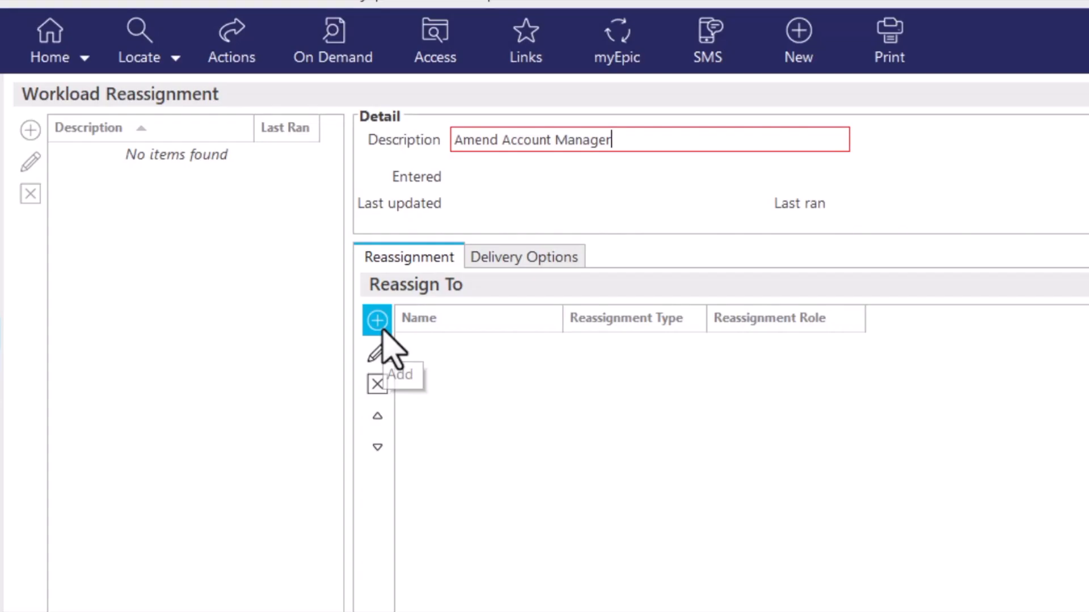
pyautogui.click(381, 327)
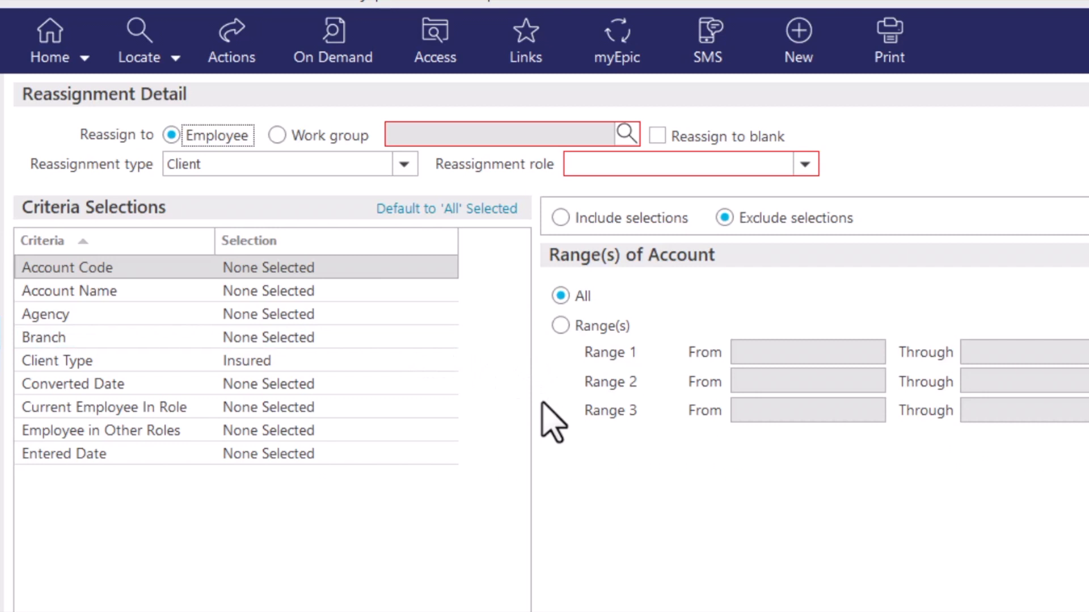
# Examine the roles and criteria offered for the Activity, Activity Code, Claim and Client reassignment types
pyautogui.click(405, 171)
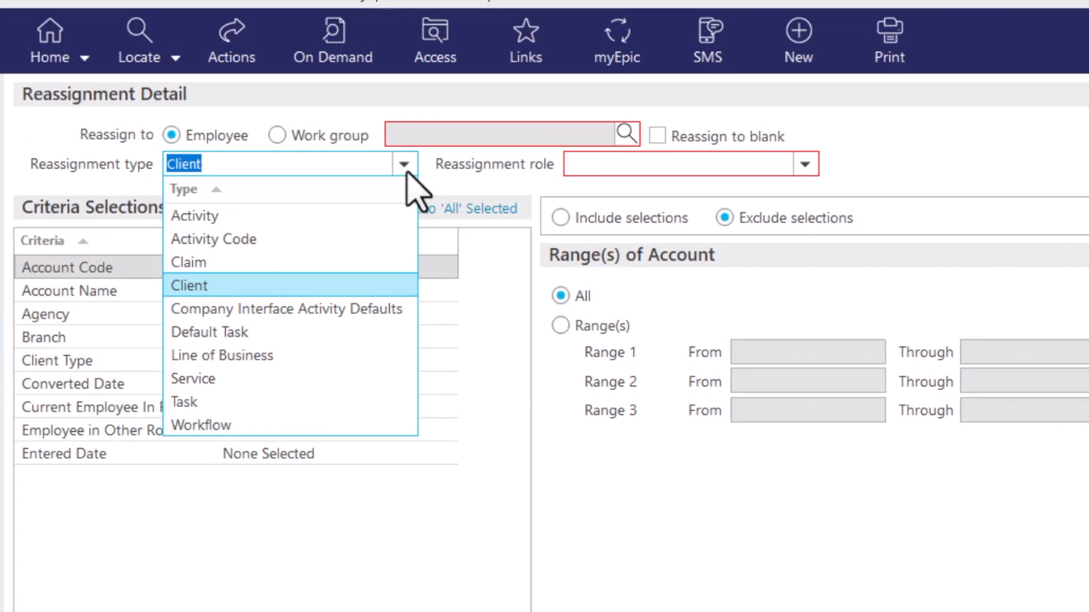
pyautogui.click(398, 215)
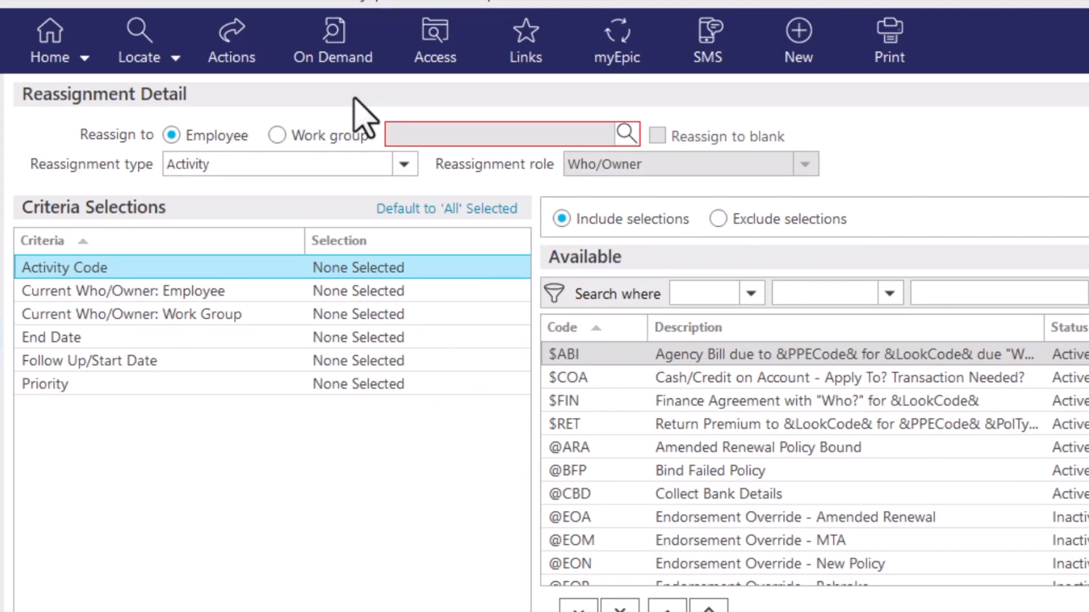
pyautogui.click(403, 164)
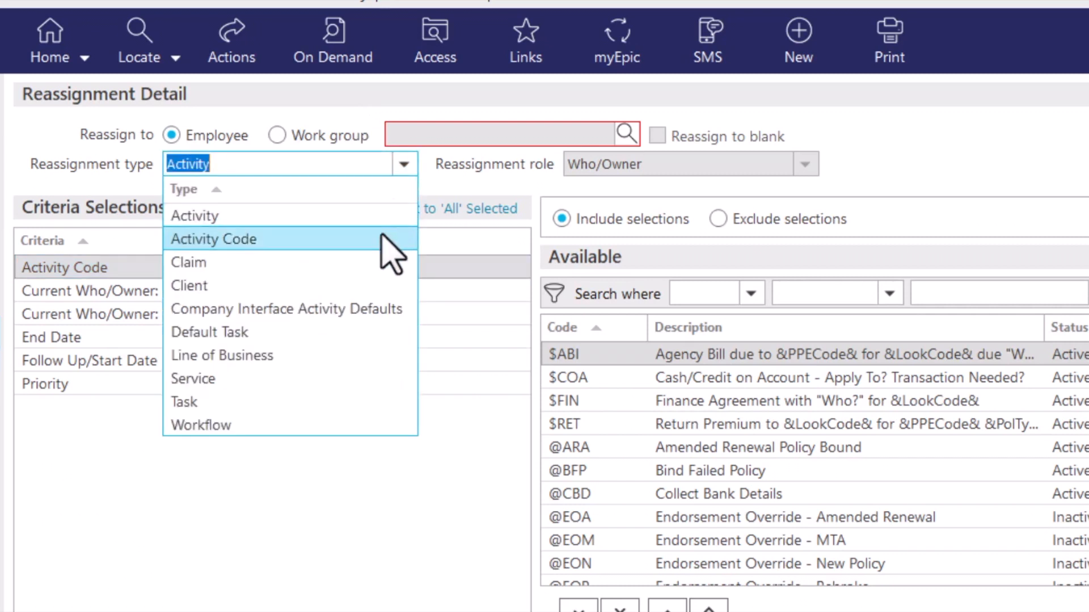
pyautogui.click(383, 239)
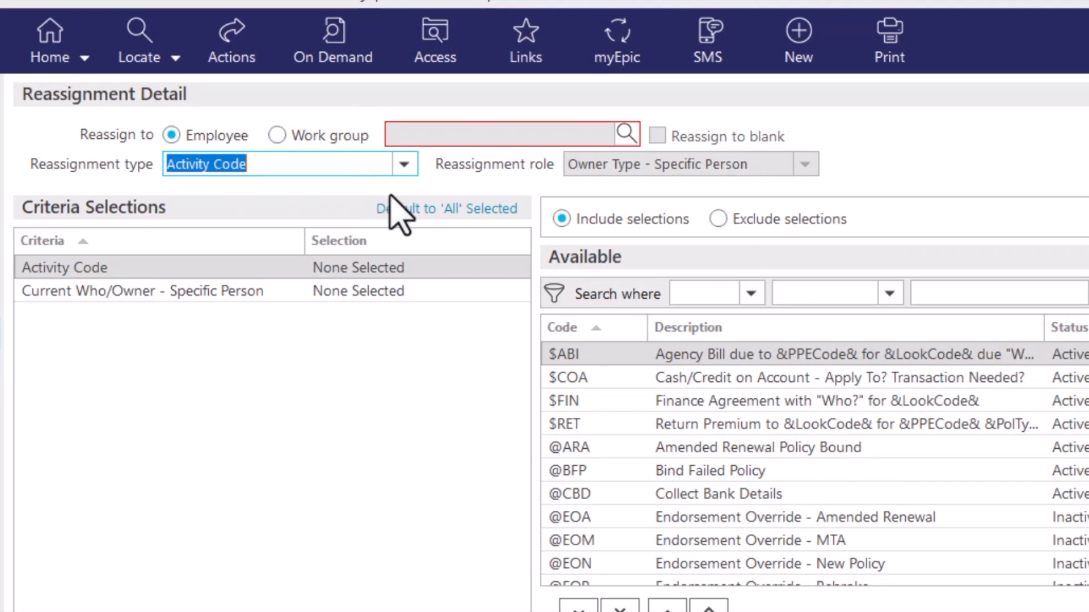
pyautogui.click(405, 169)
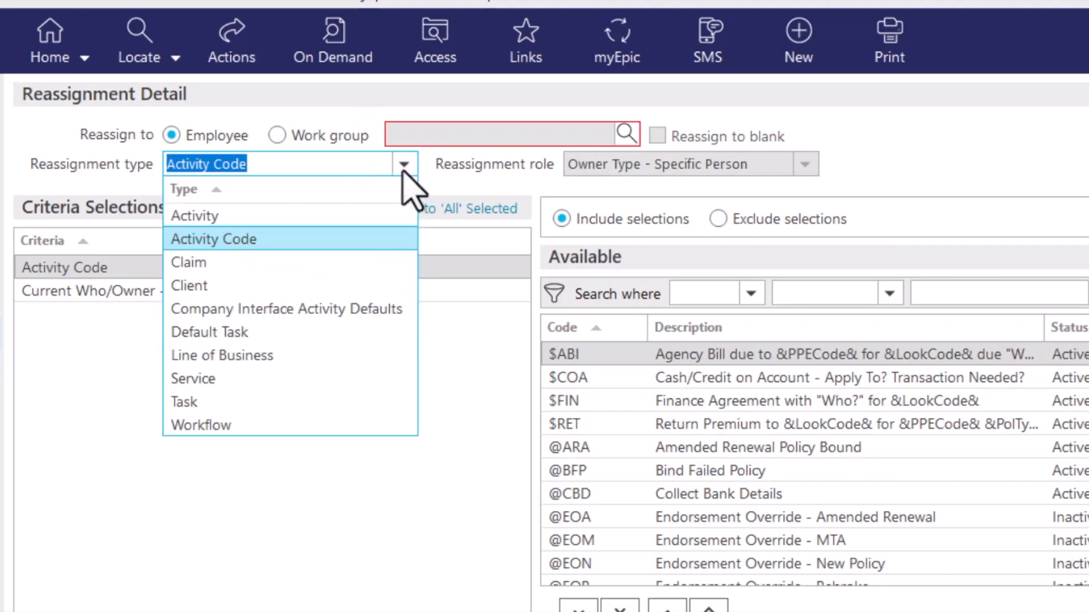
pyautogui.click(381, 262)
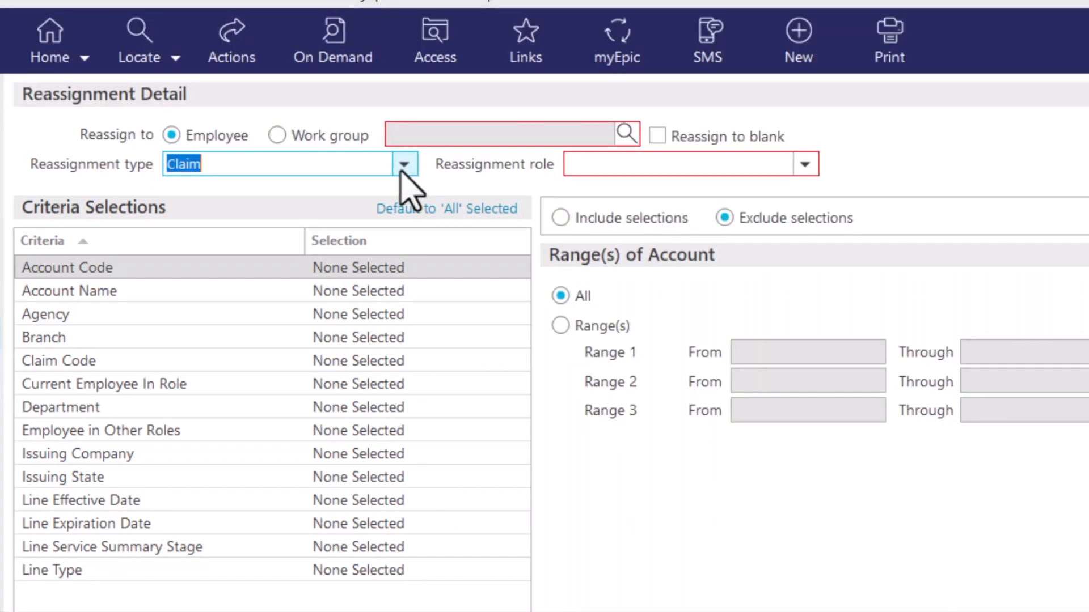
pyautogui.click(402, 167)
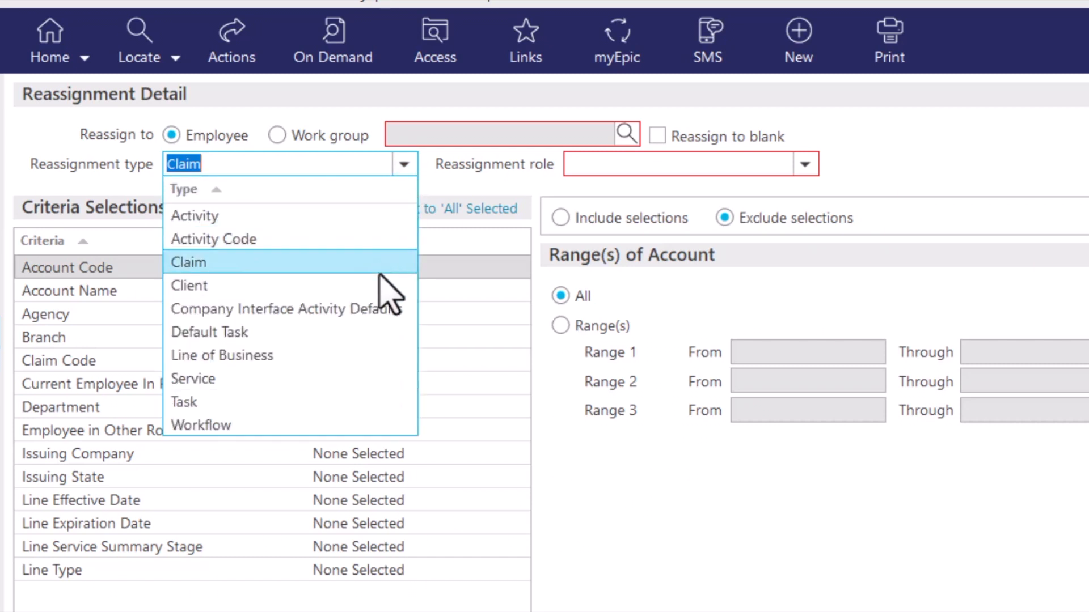
pyautogui.click(378, 288)
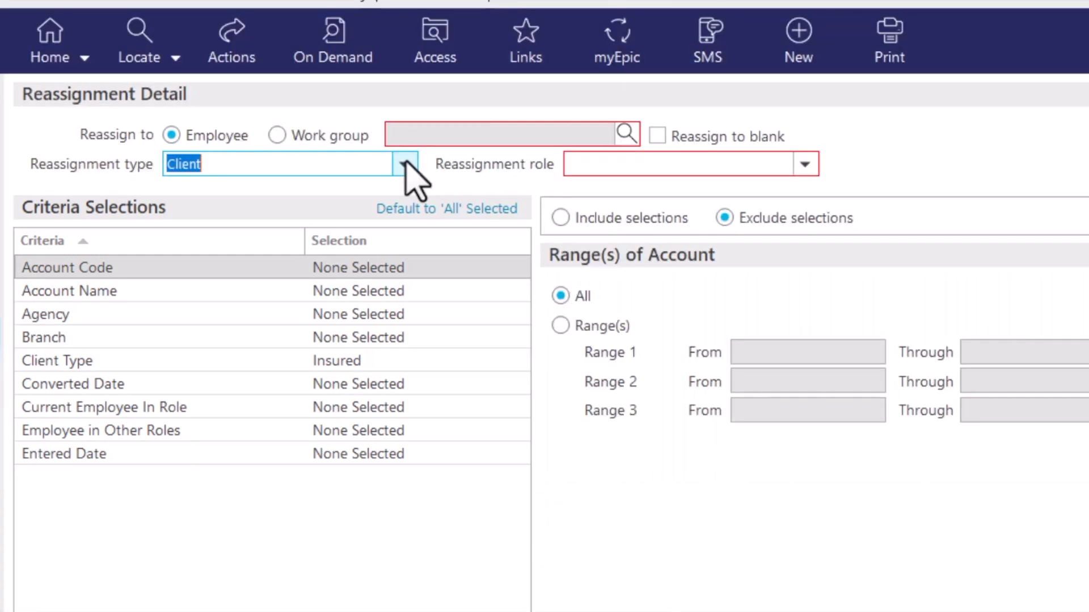
# Examine the criteria offered for the Company Interface Activity Defaults, Default Task and Line of Business reassignment types
pyautogui.click(405, 164)
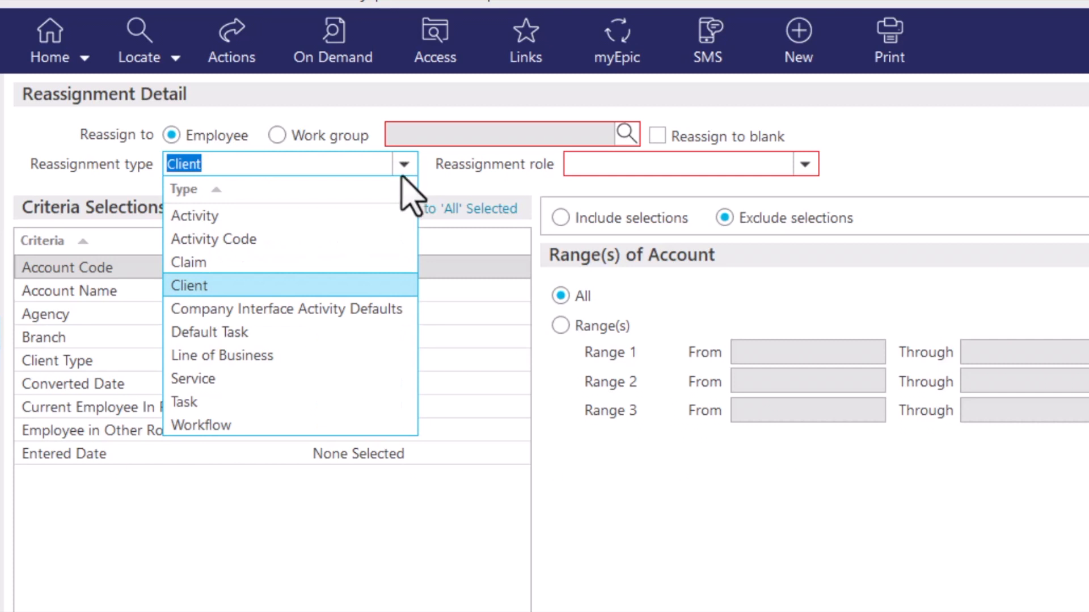
pyautogui.click(397, 317)
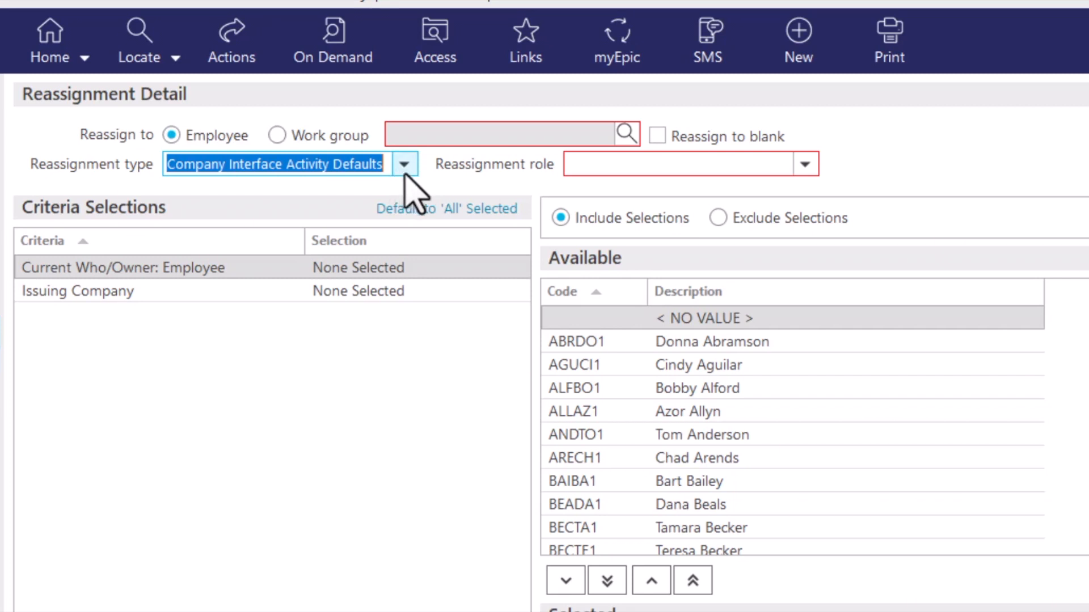
pyautogui.click(404, 166)
pyautogui.click(355, 333)
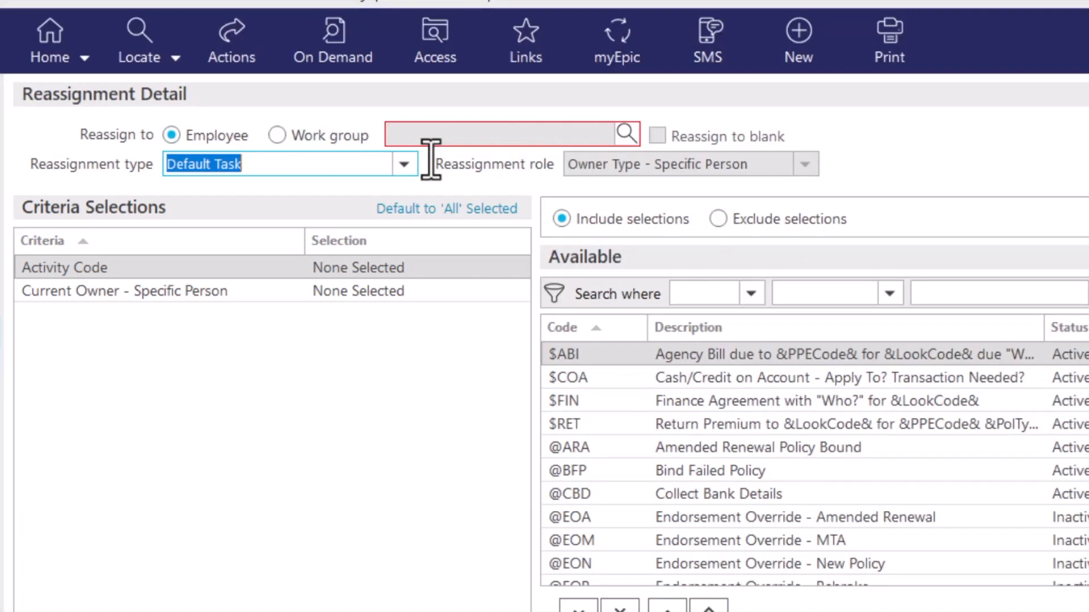
pyautogui.click(403, 164)
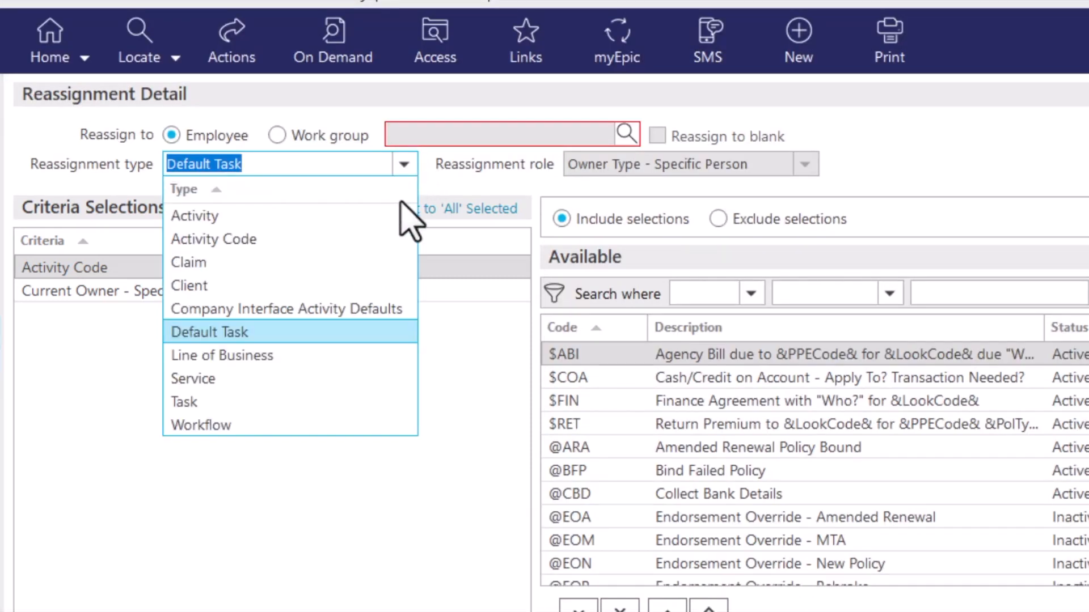
pyautogui.click(386, 355)
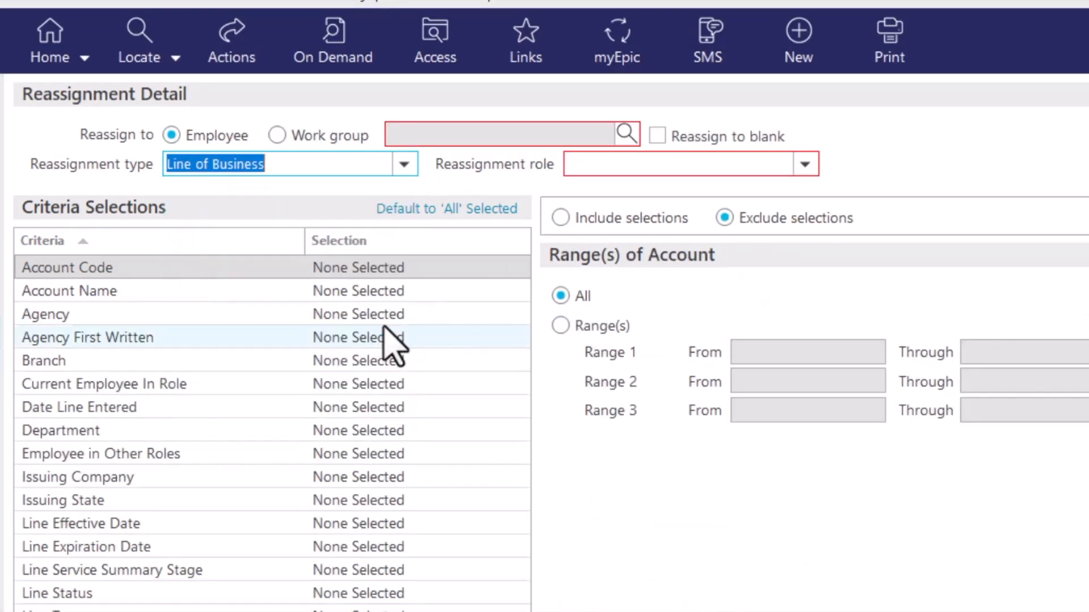
# Examine the criteria offered for the Service, Task and Workflow reassignment types
pyautogui.click(407, 166)
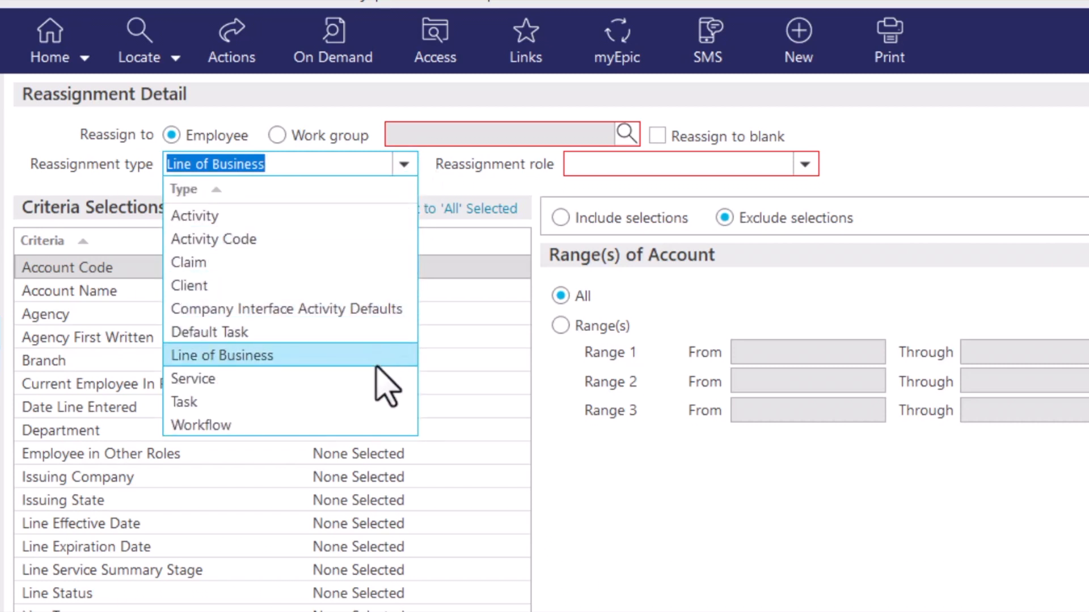
pyautogui.click(369, 386)
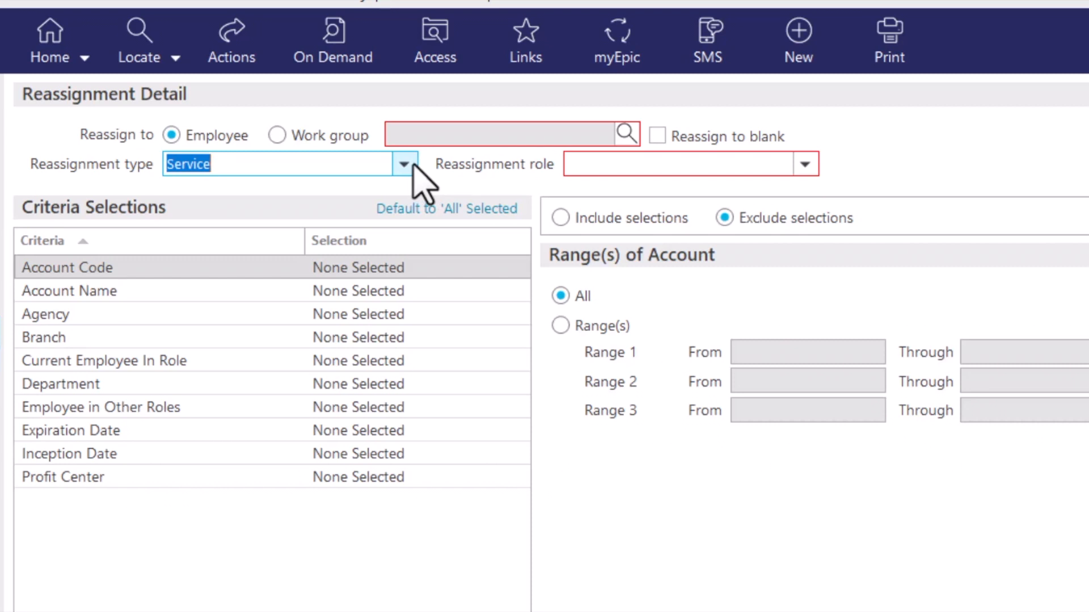
pyautogui.click(404, 164)
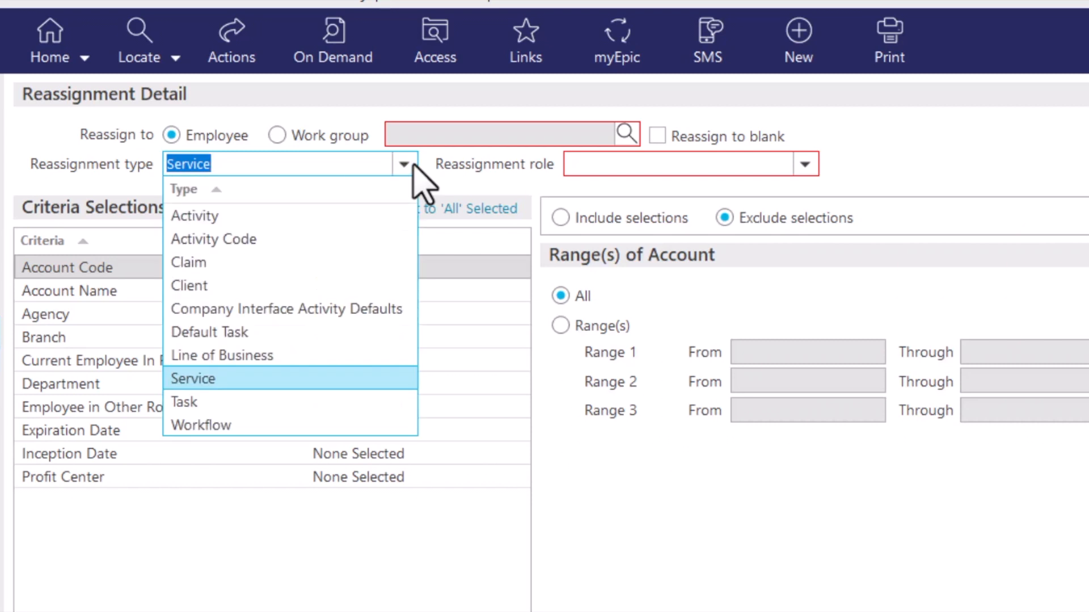
pyautogui.click(378, 403)
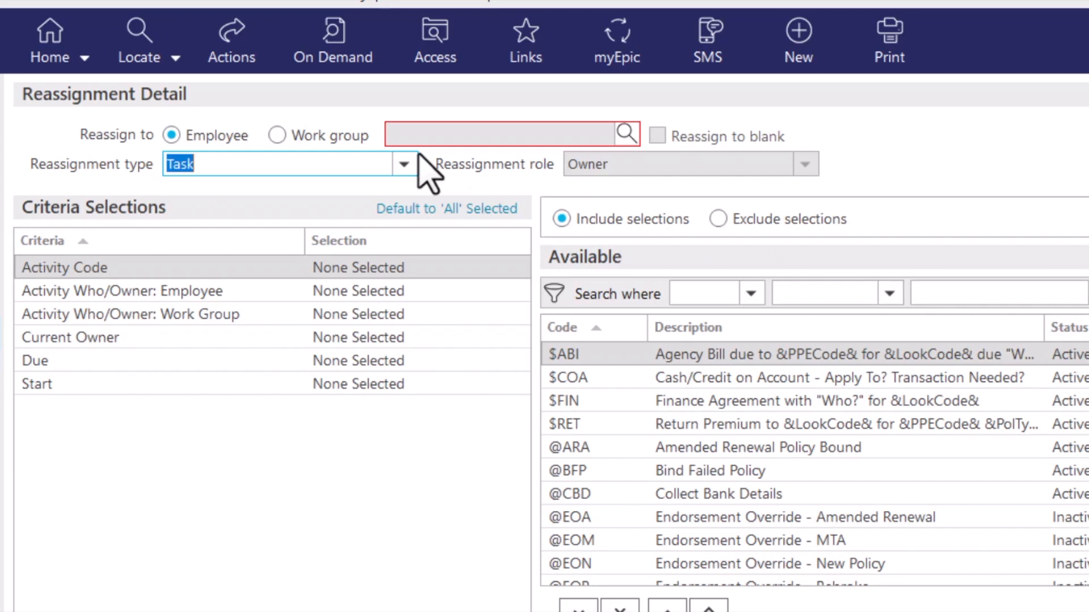
pyautogui.click(406, 164)
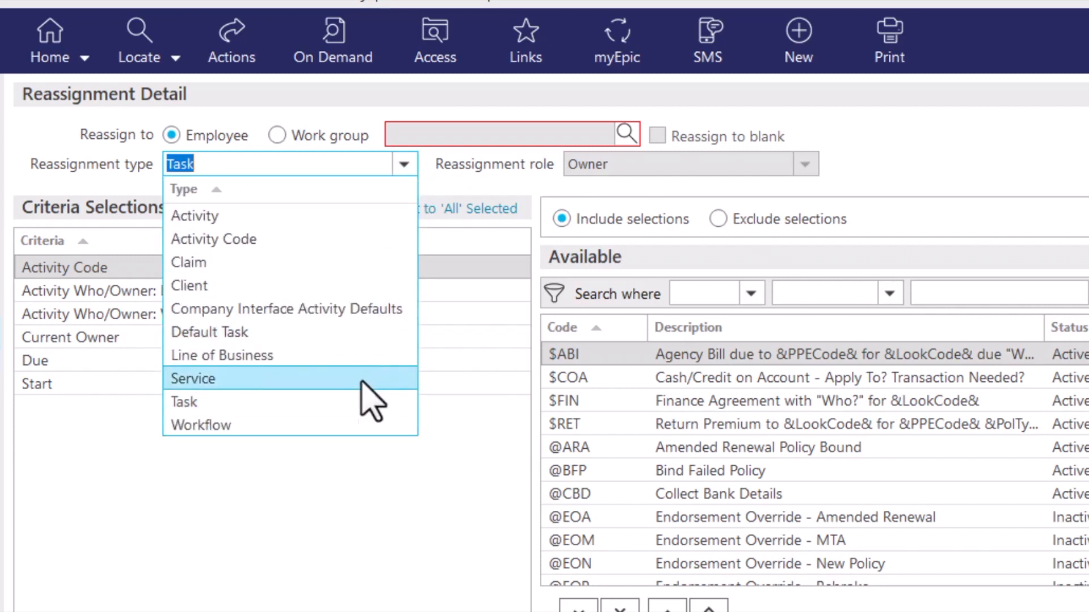
pyautogui.click(361, 426)
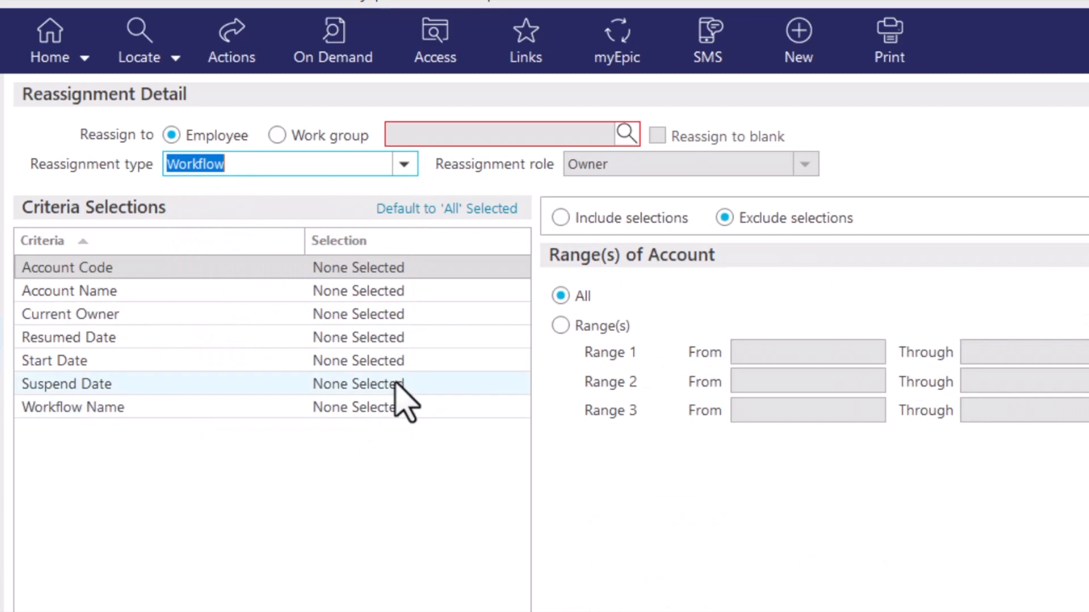
# Set the reassignment type to Client and look up the employee by first name to assign them as the Reassign to employee
pyautogui.click(404, 164)
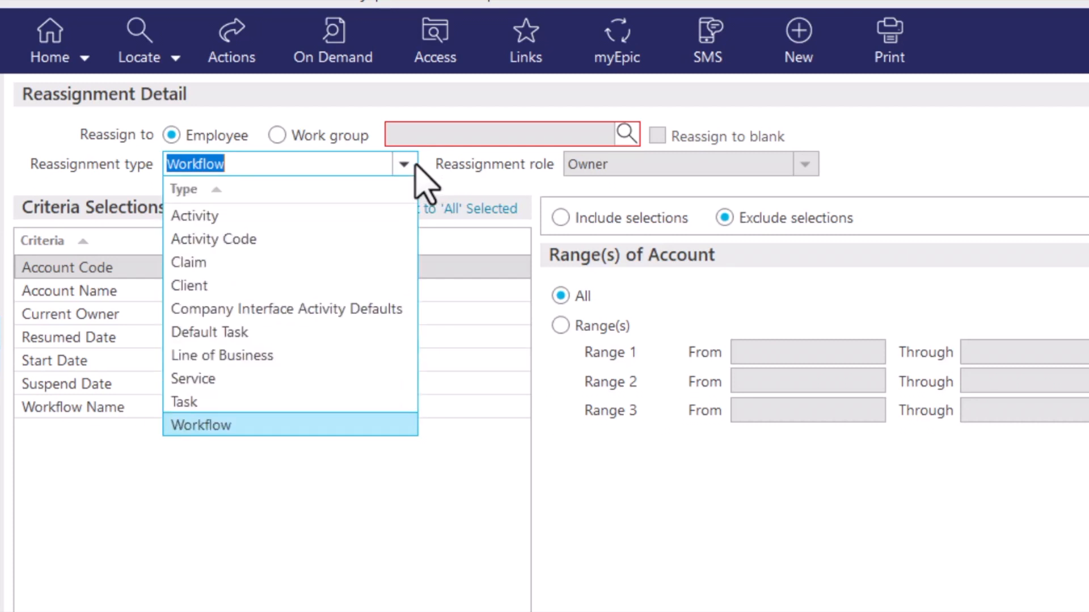
pyautogui.click(379, 285)
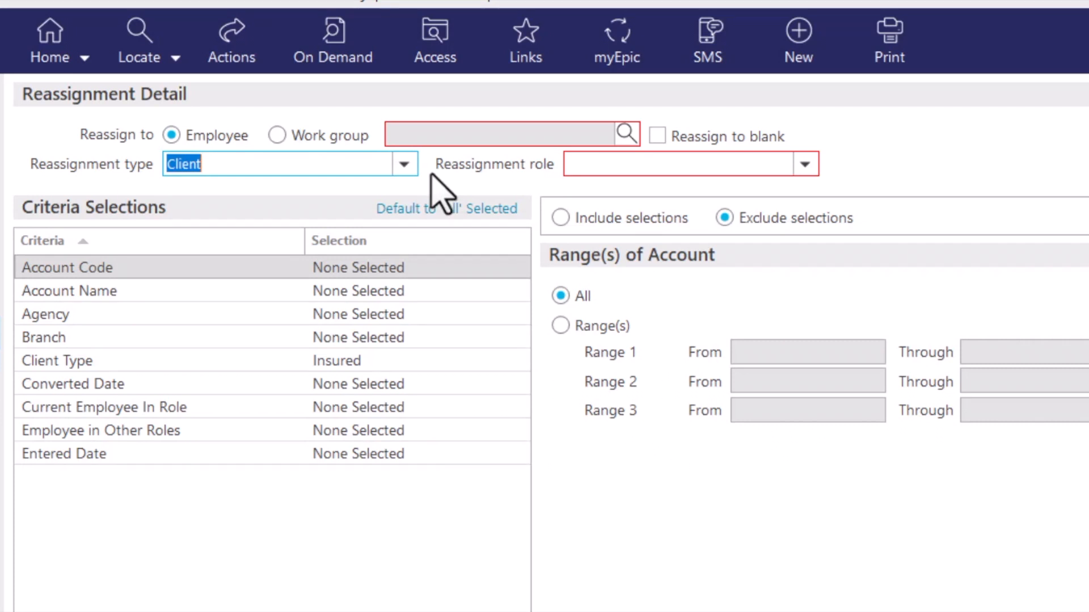
pyautogui.click(628, 132)
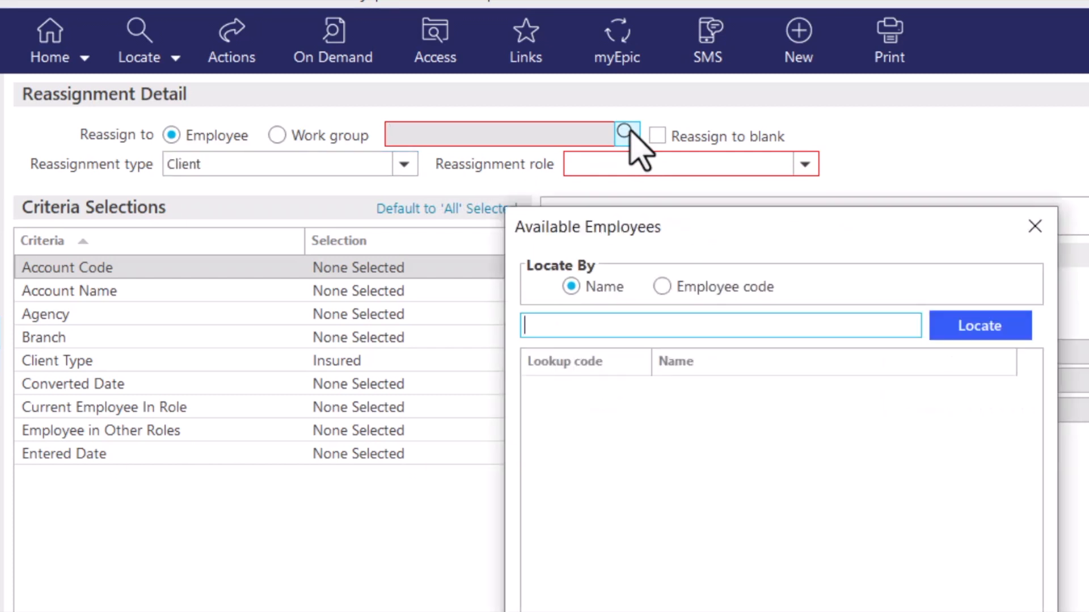
pyautogui.write('karen')
pyautogui.press('Return')
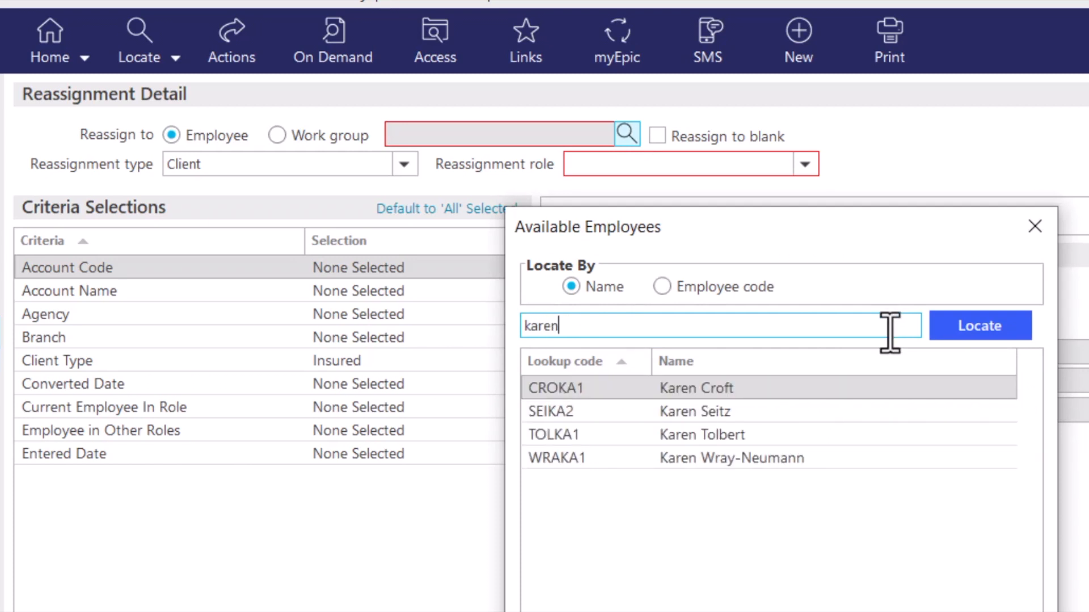
pyautogui.click(854, 442)
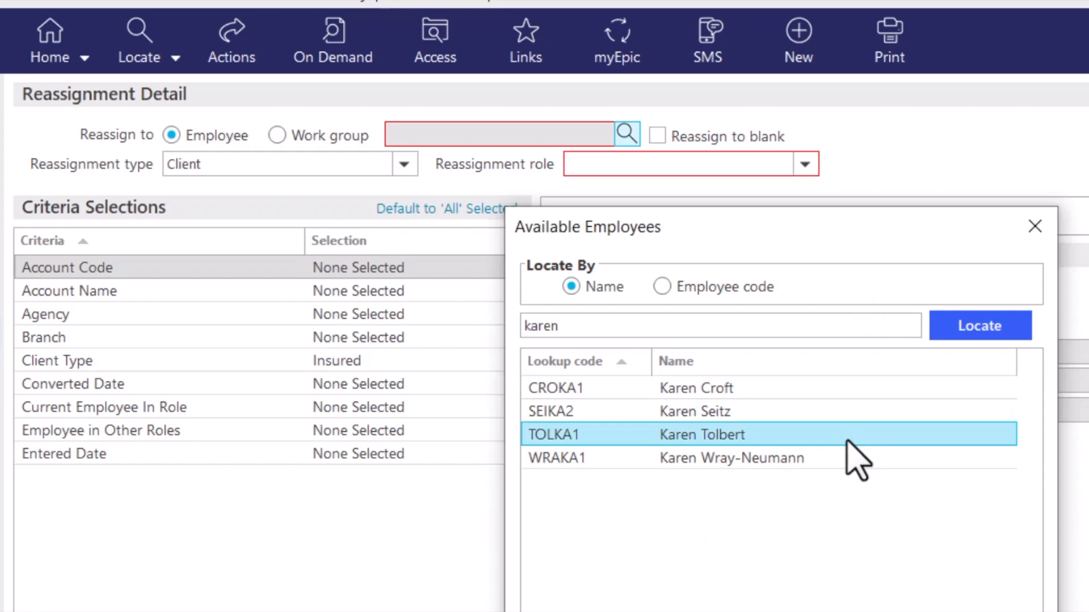
pyautogui.click(919, 611)
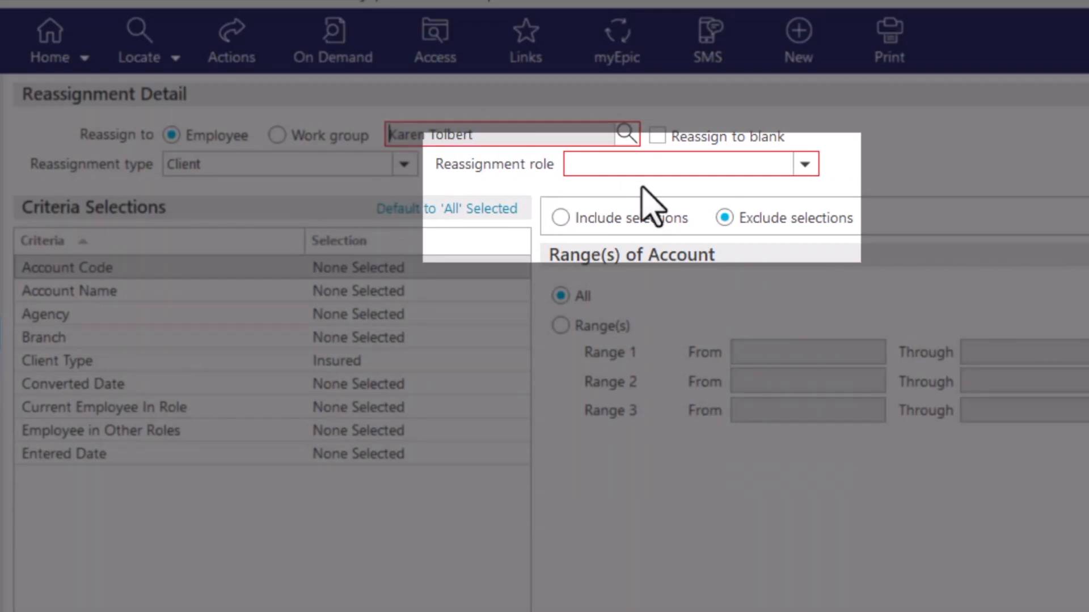
# Set the reassignment role to Client Service Mgr and the Account Code criterion to Exclude selections
pyautogui.click(809, 169)
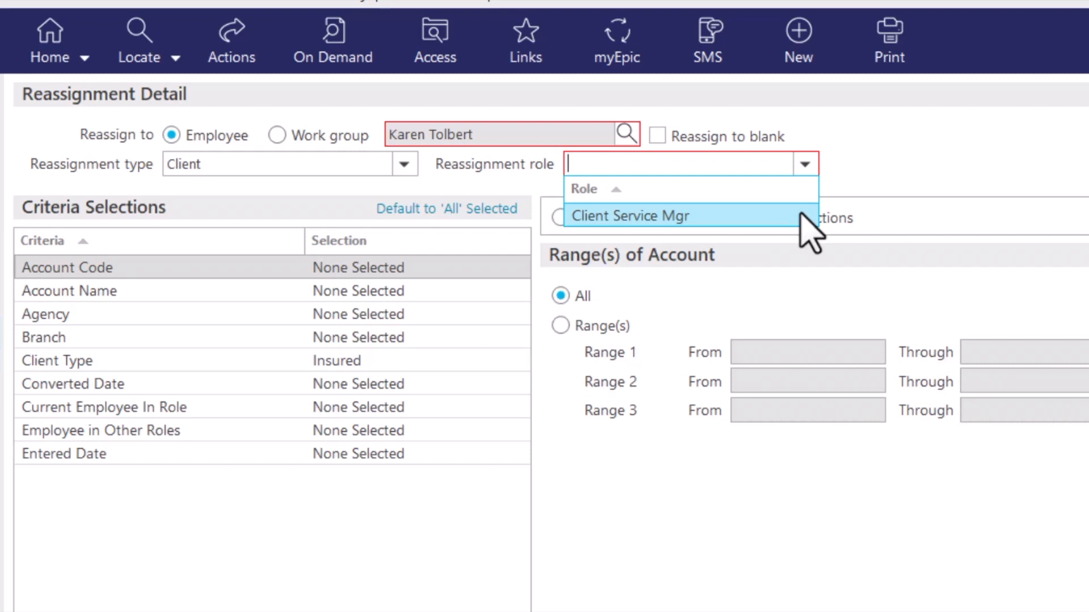
pyautogui.click(801, 216)
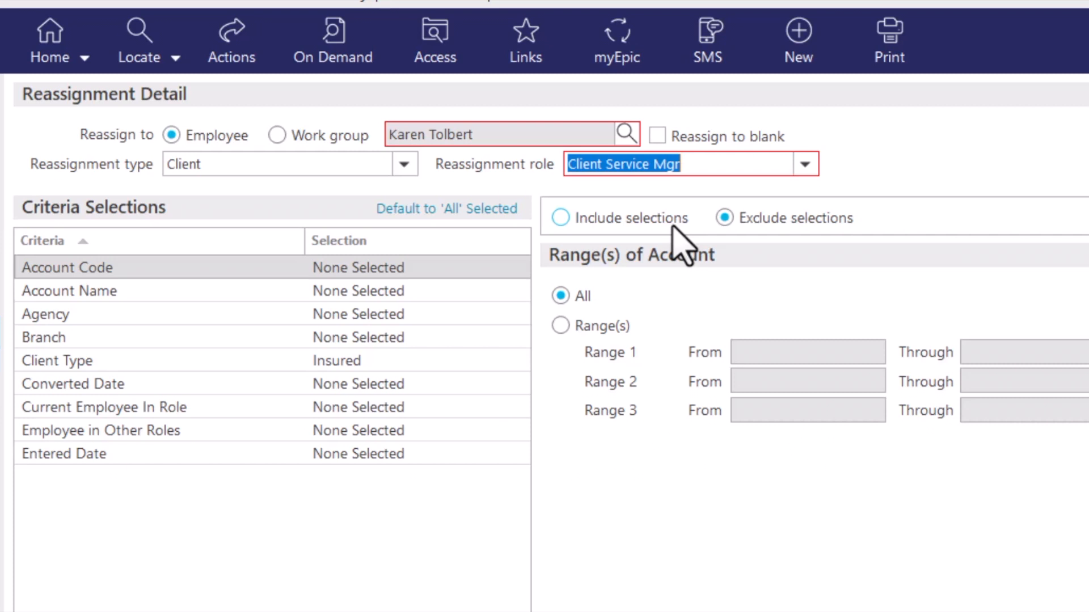
pyautogui.click(672, 221)
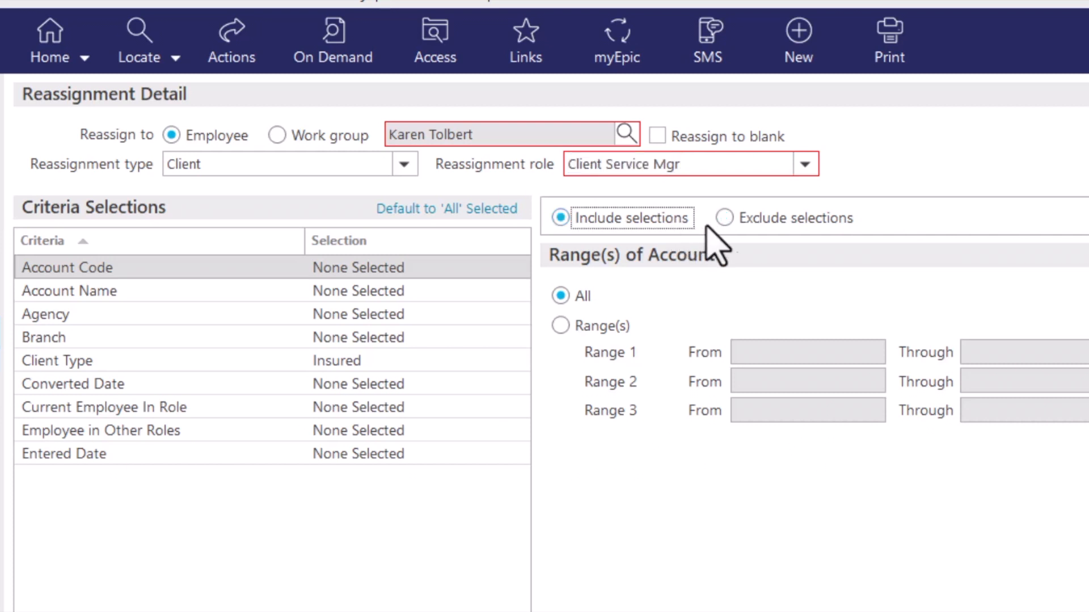
pyautogui.click(729, 227)
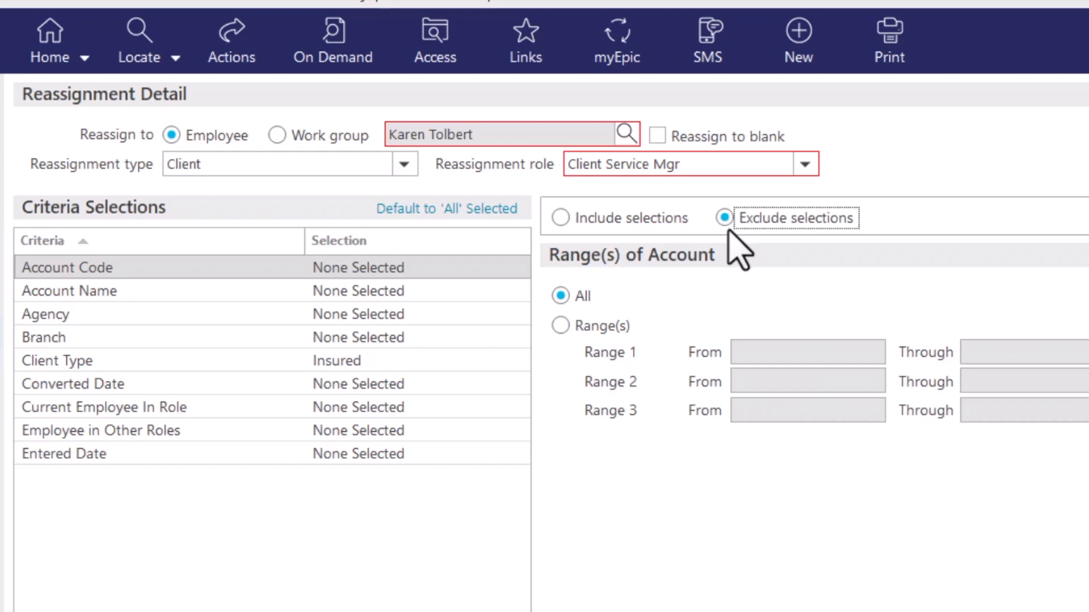
# Set the Account Code and Account Name criteria to include all accounts
pyautogui.click(675, 227)
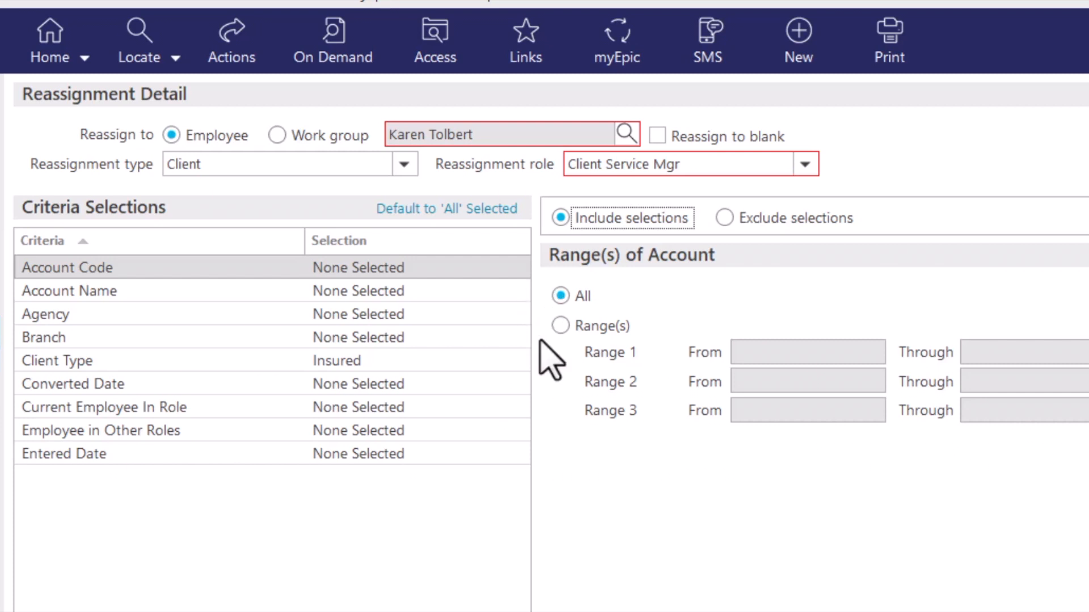
pyautogui.click(561, 326)
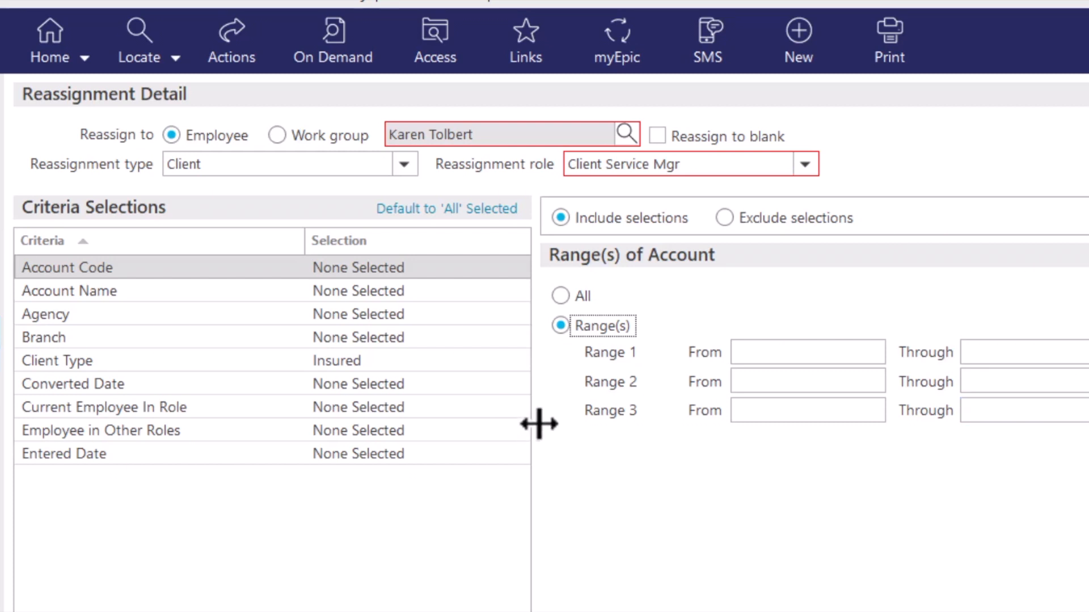
pyautogui.click(504, 293)
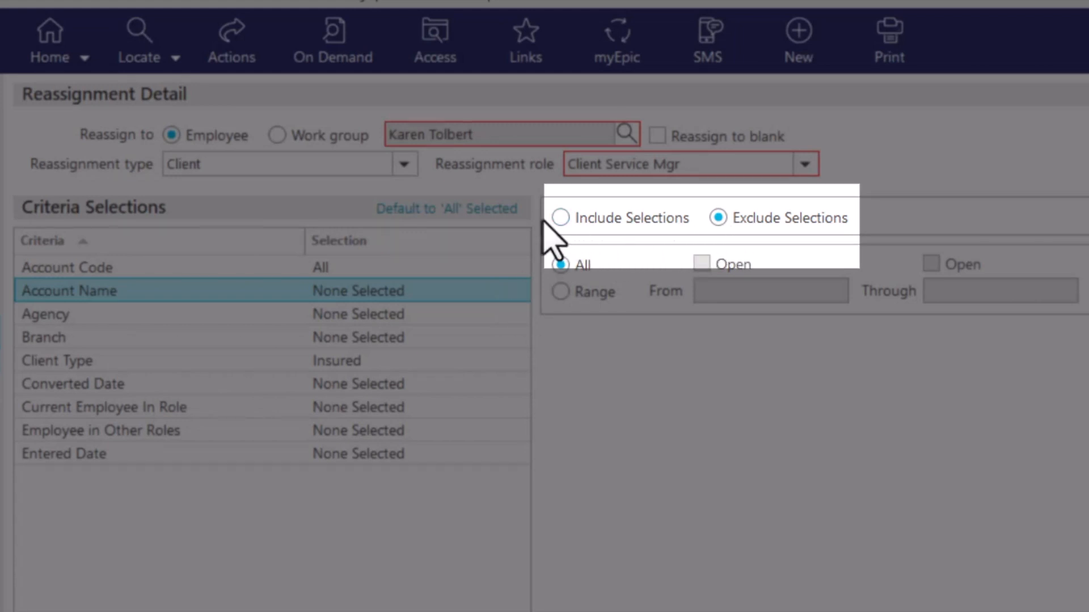
pyautogui.click(559, 219)
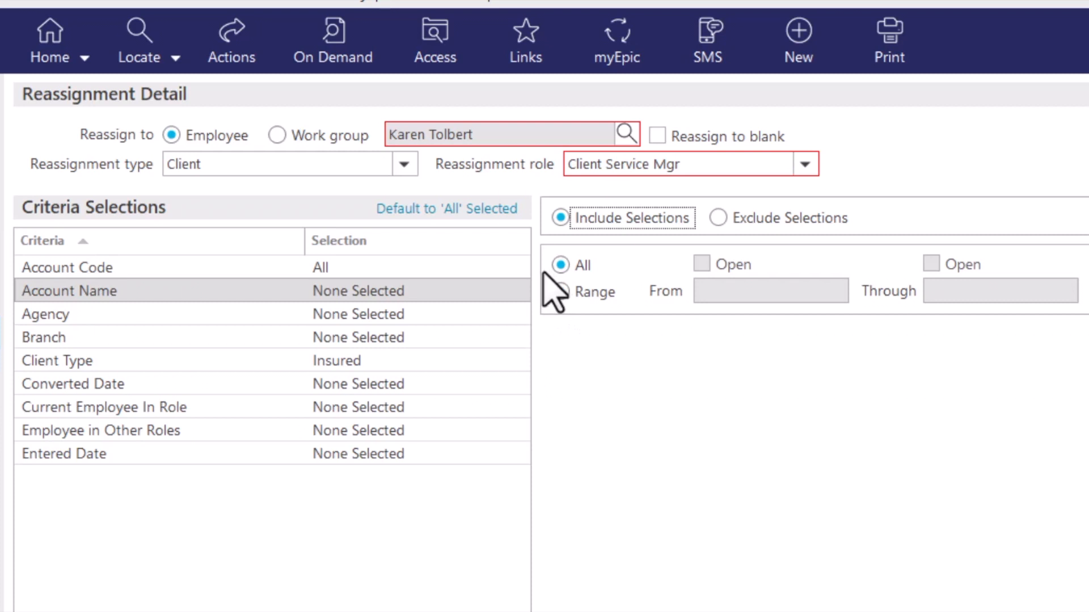
# Include all available agencies in the Agency criterion and all available branches in the Branch criterion
pyautogui.click(477, 313)
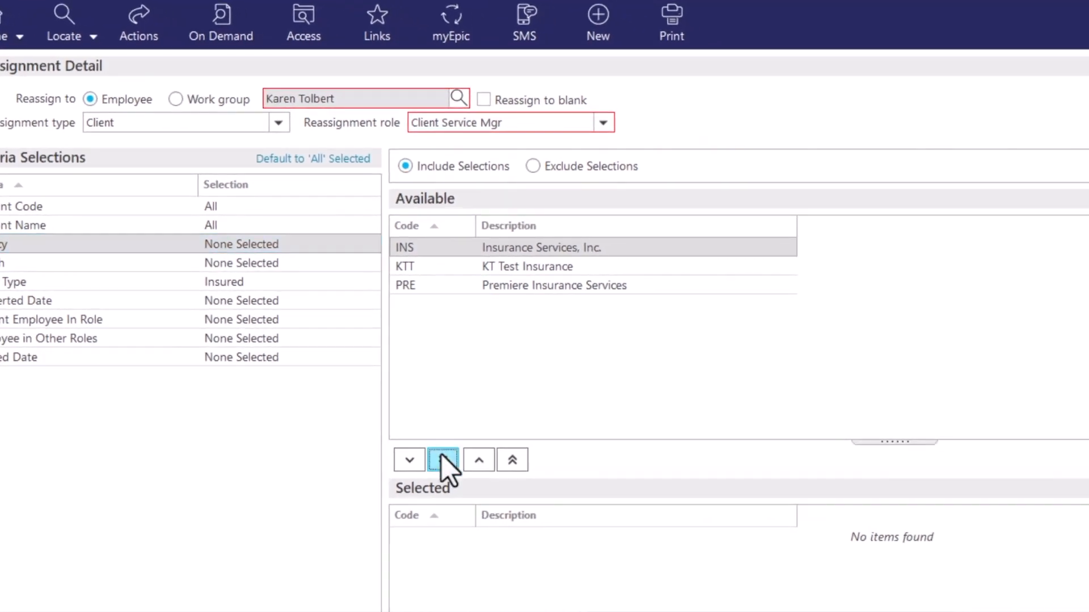
pyautogui.click(504, 505)
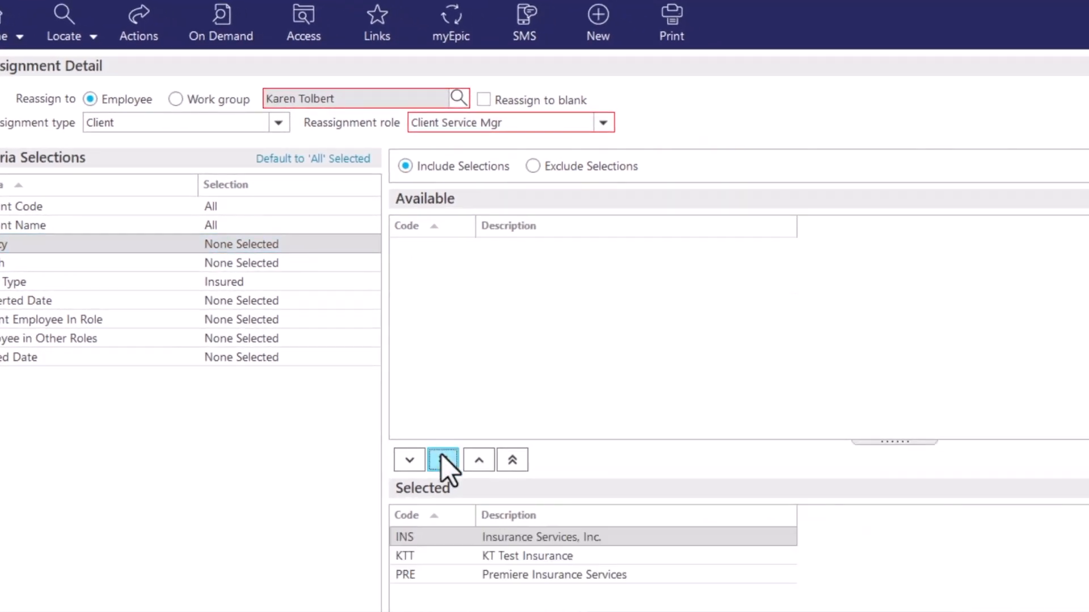
pyautogui.click(340, 264)
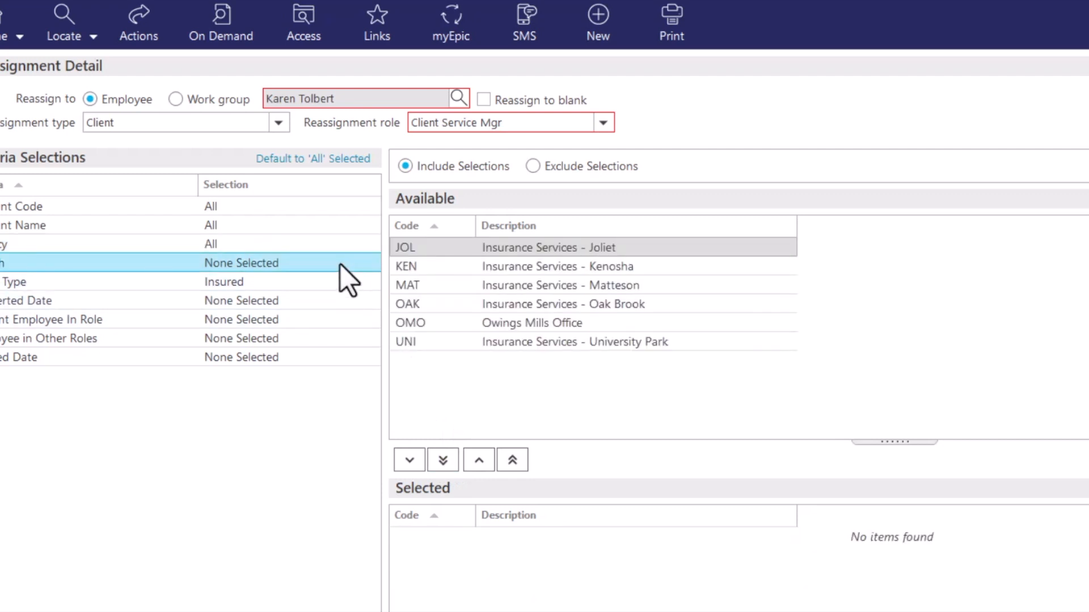
pyautogui.click(439, 466)
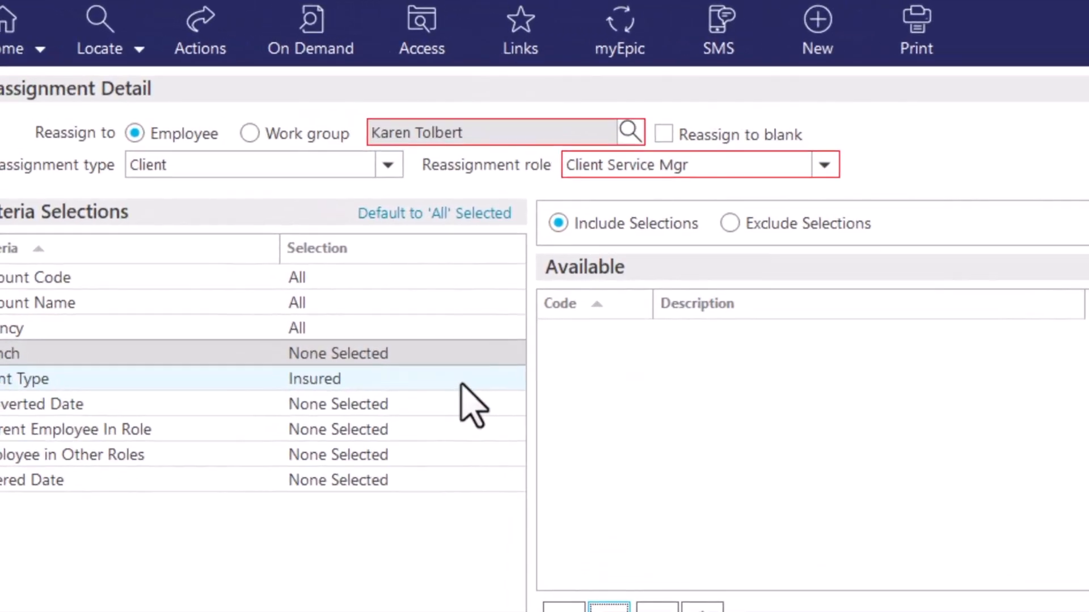
# Set the Client Type criterion to Insured and the Converted Date criterion to include all dates
pyautogui.click(333, 286)
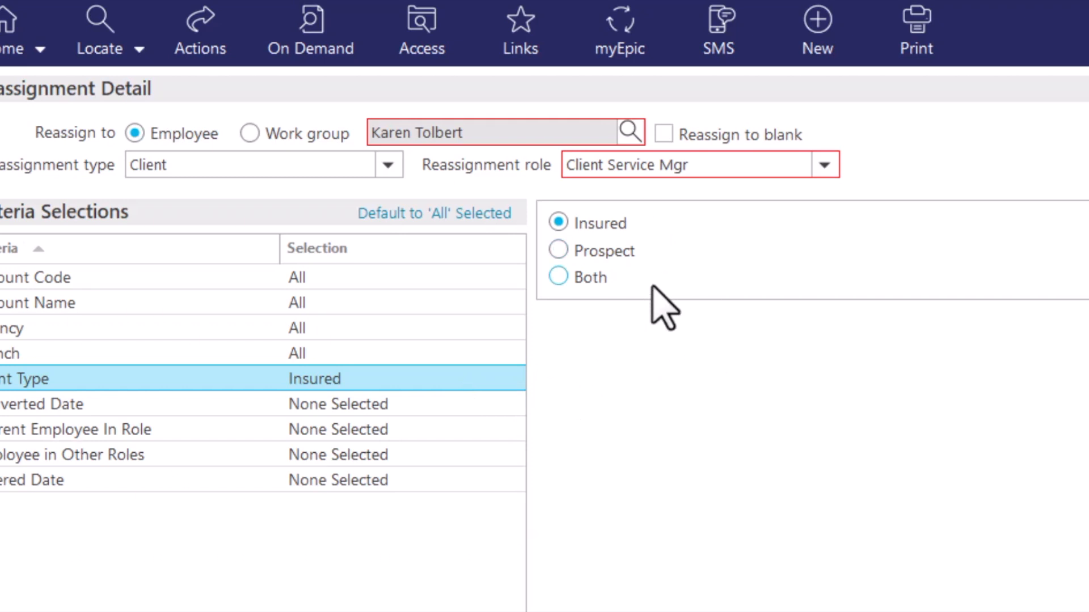
pyautogui.click(604, 279)
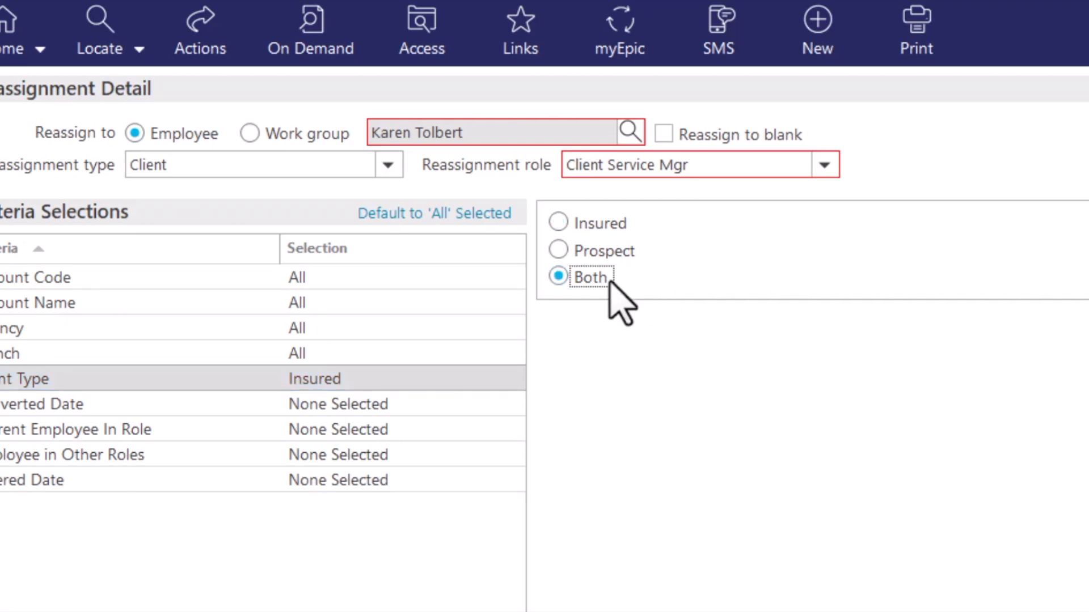
pyautogui.click(617, 227)
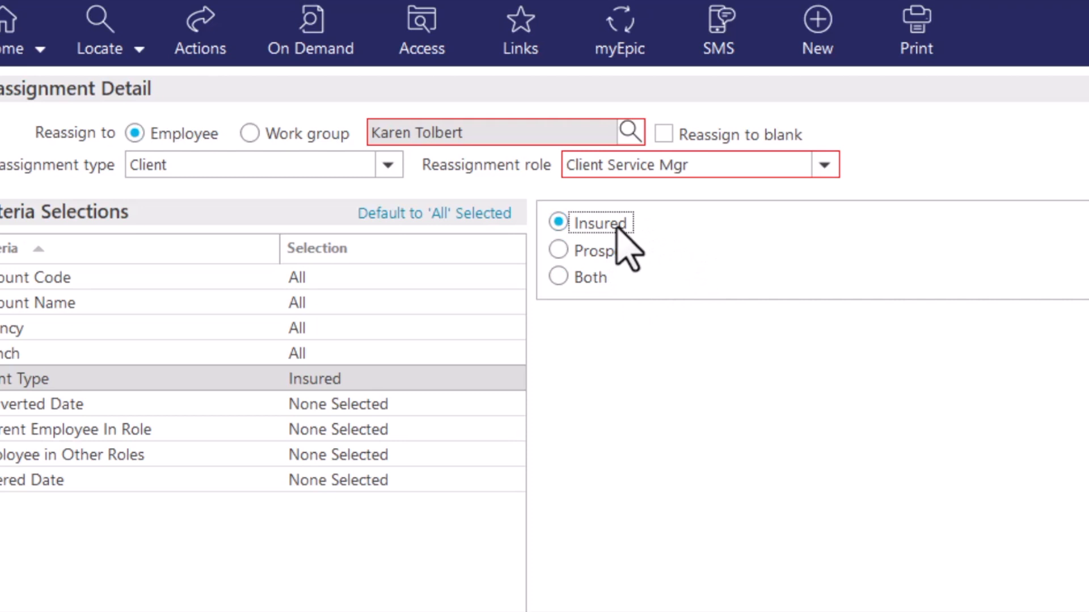
pyautogui.click(468, 404)
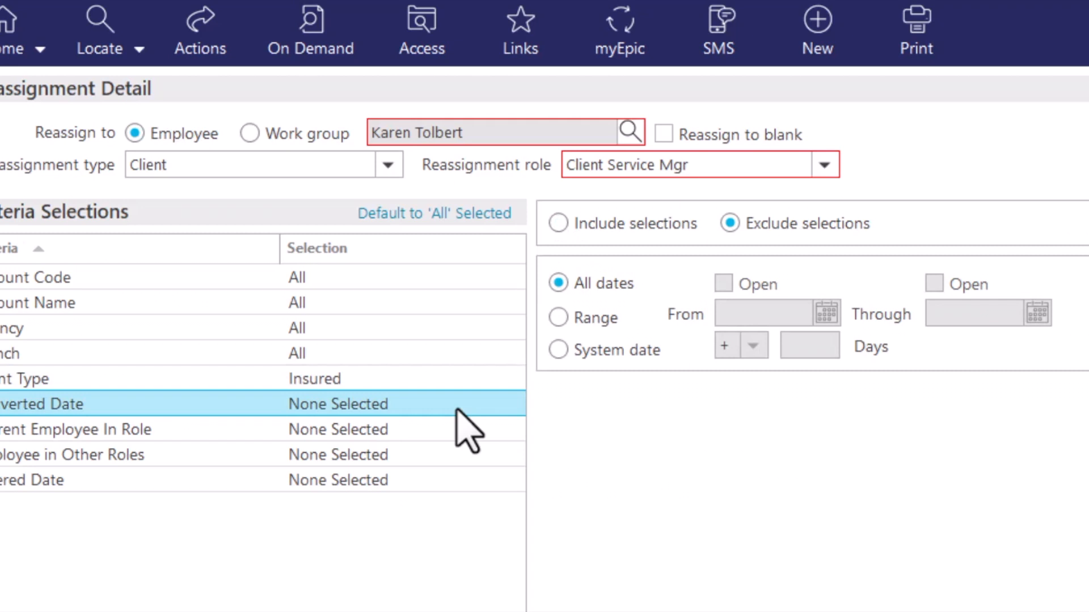
pyautogui.click(660, 227)
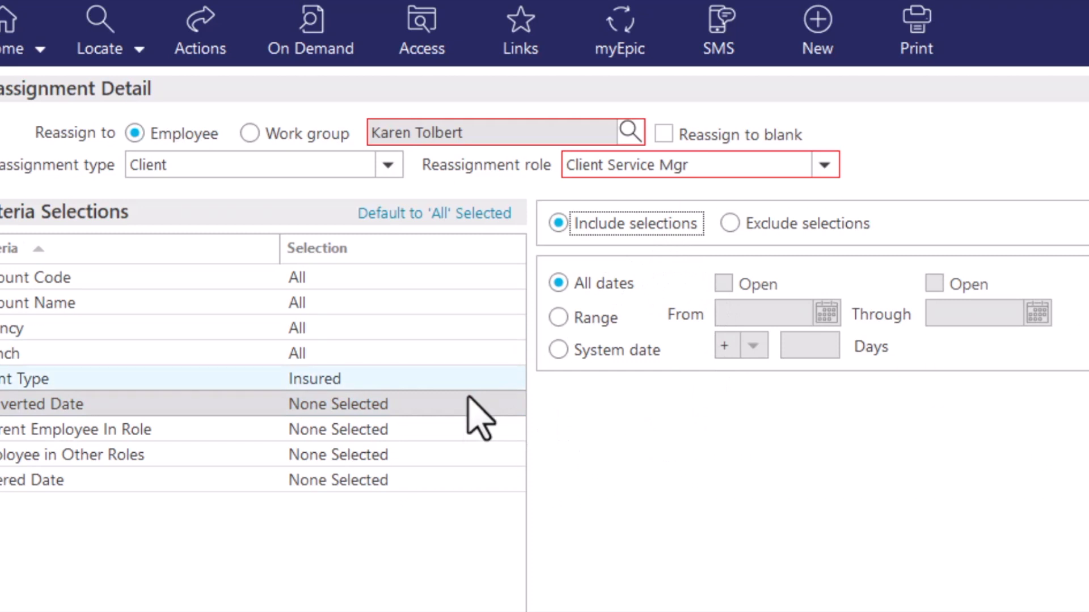
# Include the first listed active employee in the Current Employee In Role criterion
pyautogui.click(464, 430)
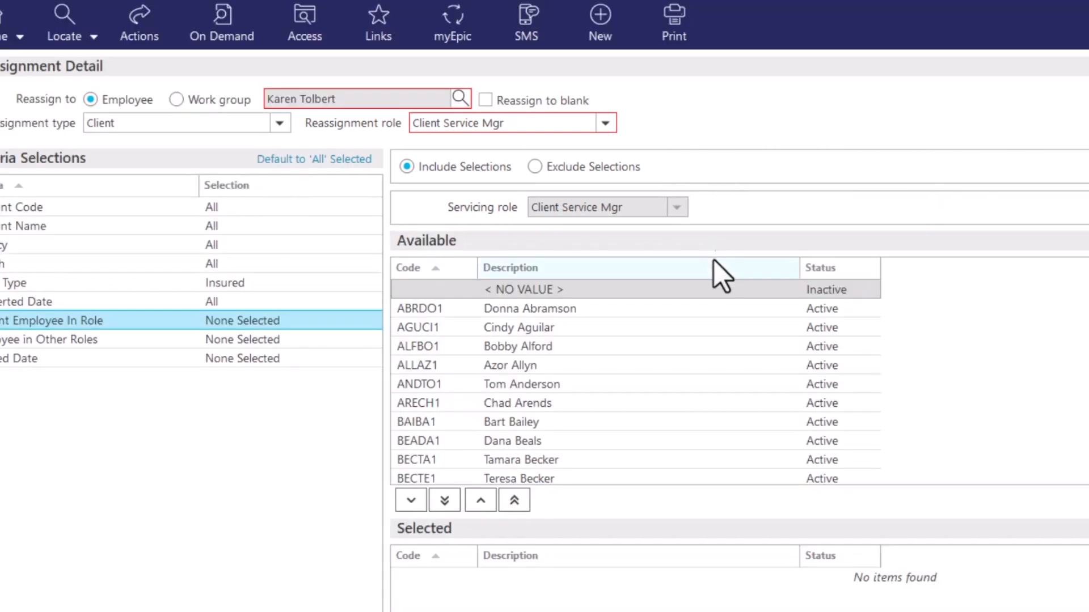
pyautogui.click(706, 308)
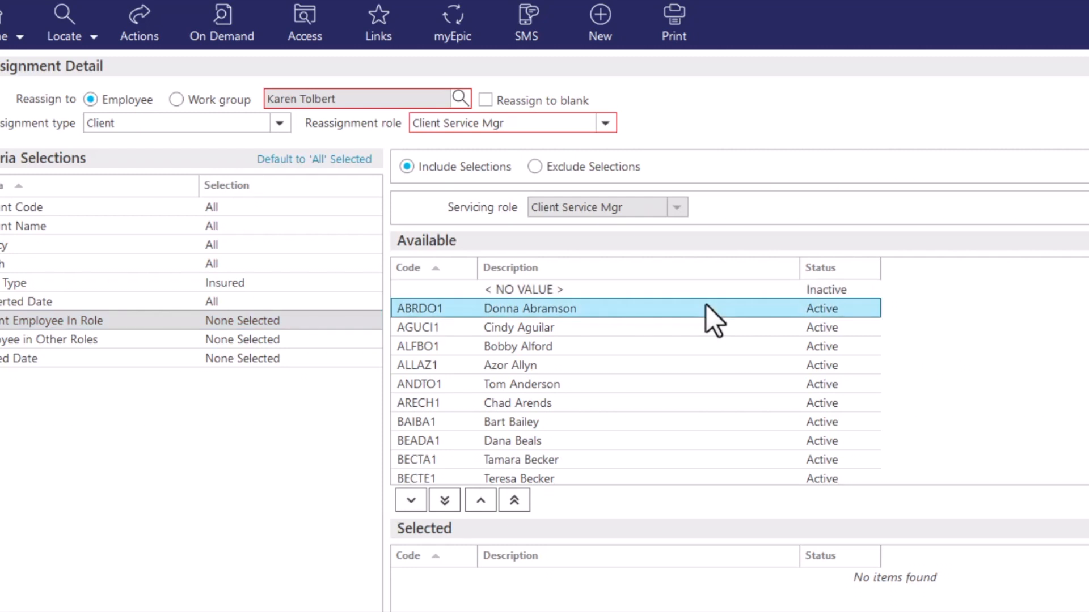
pyautogui.click(411, 500)
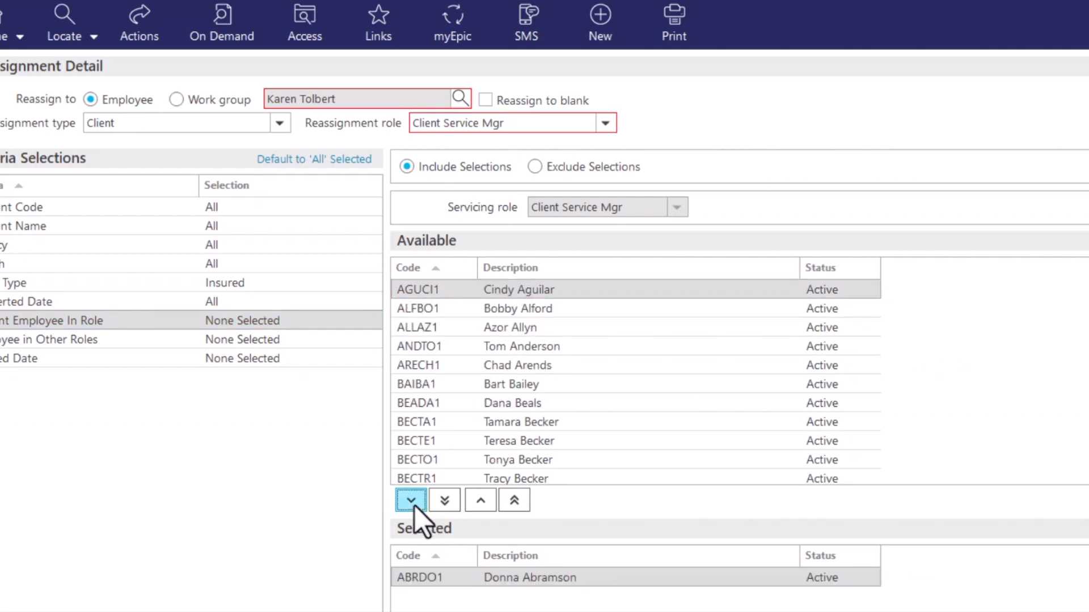
# Set the Employee in Other Roles criterion to include all listed employees with the Servicing role at <All>
pyautogui.click(328, 345)
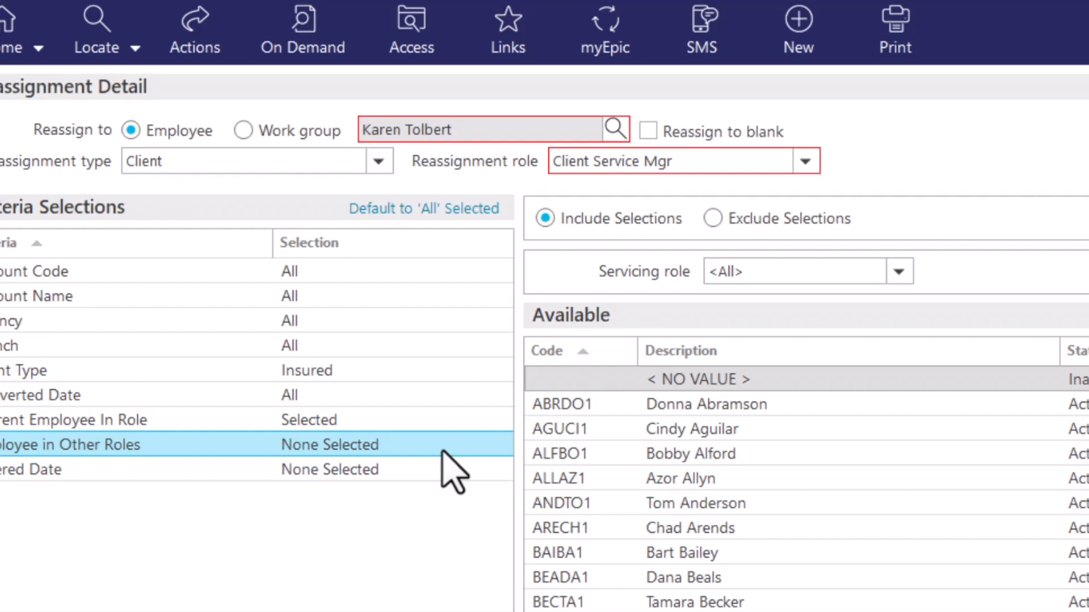
pyautogui.click(901, 273)
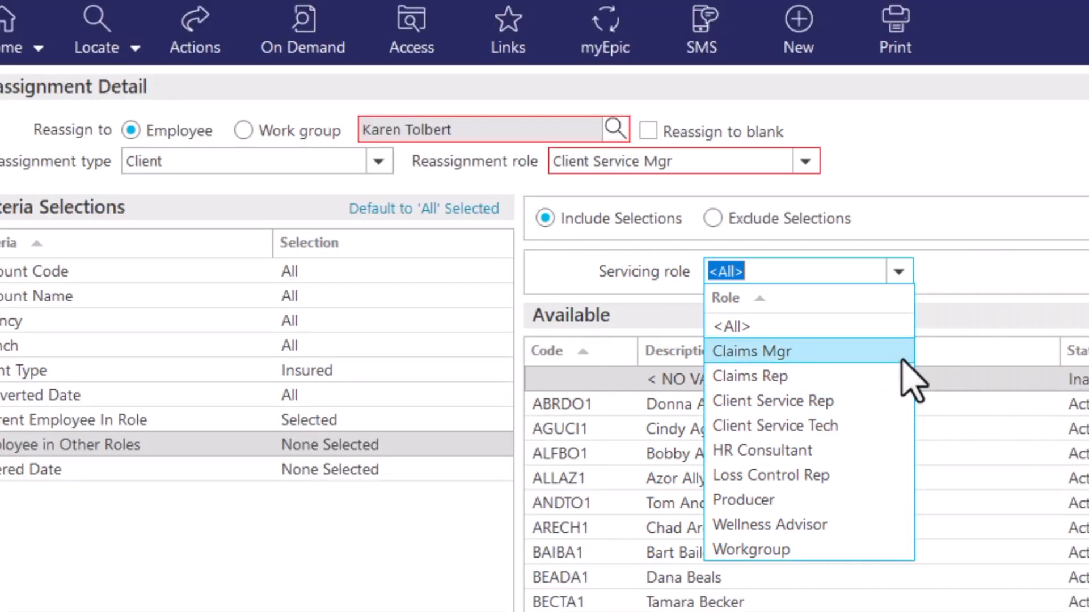
pyautogui.click(962, 224)
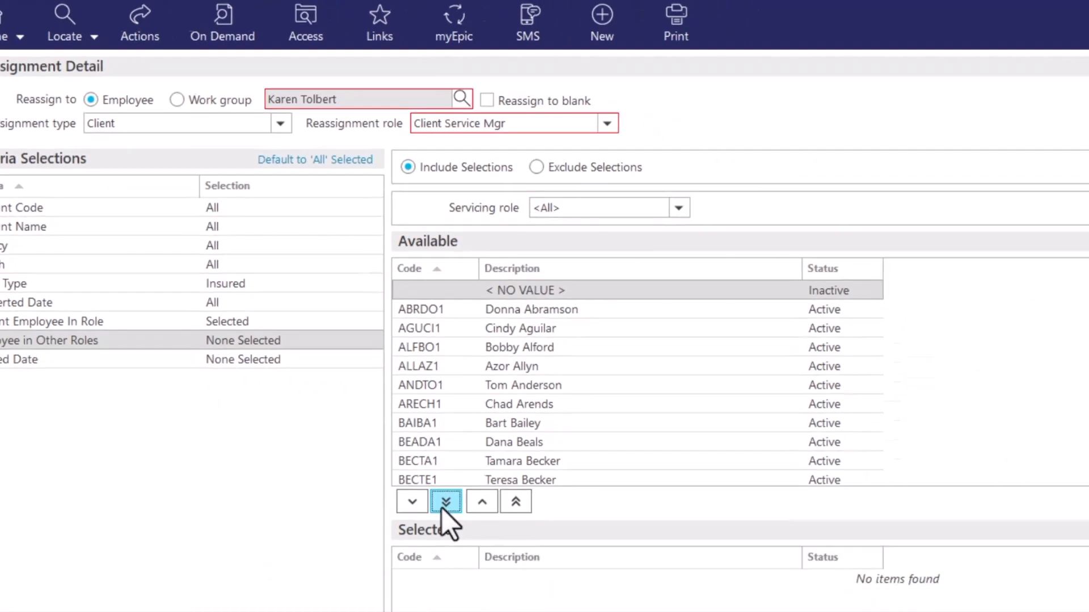
pyautogui.click(441, 505)
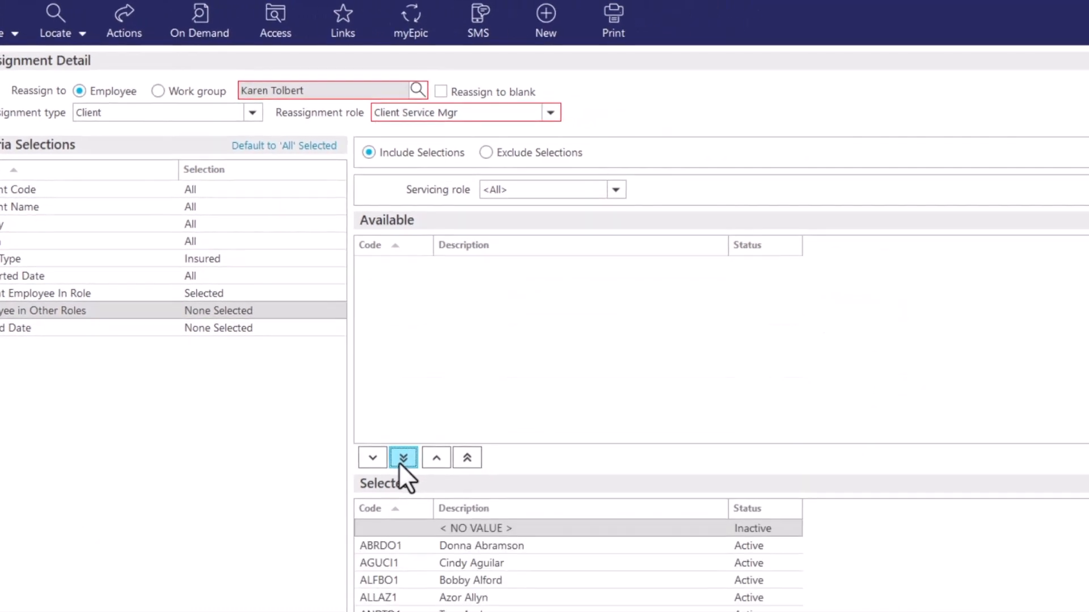
# Set the Entered Date criterion to include all dates and finish the Client reassignment detail
pyautogui.click(310, 327)
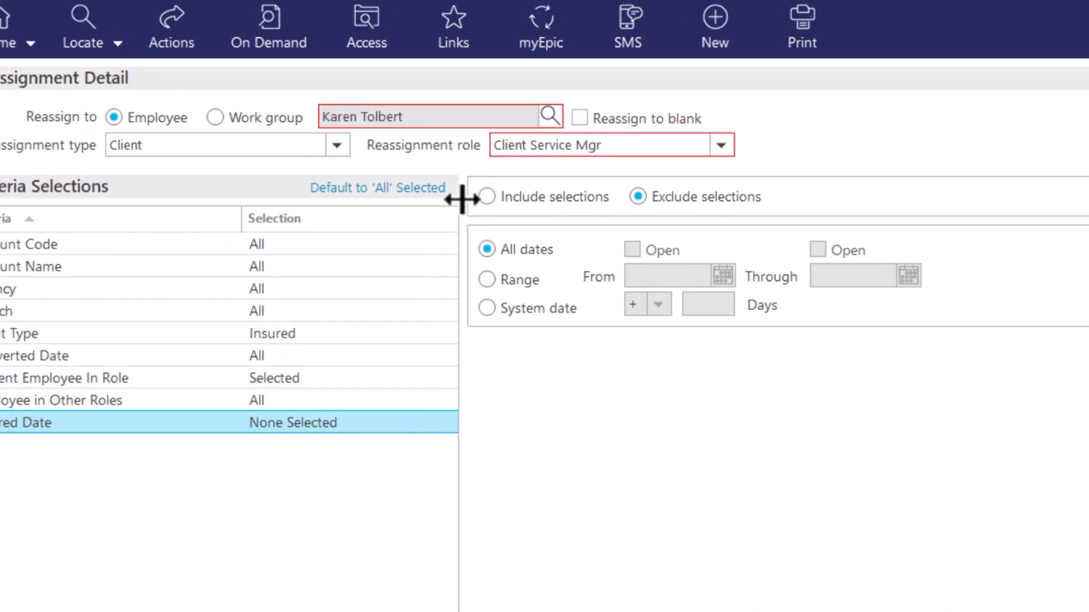
pyautogui.click(484, 197)
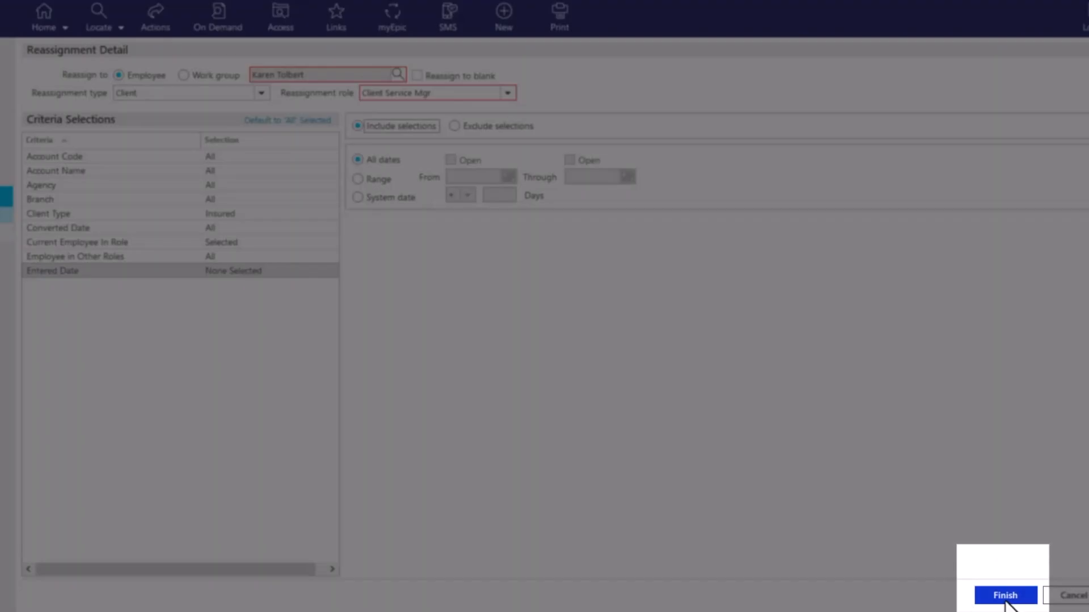
pyautogui.click(1004, 596)
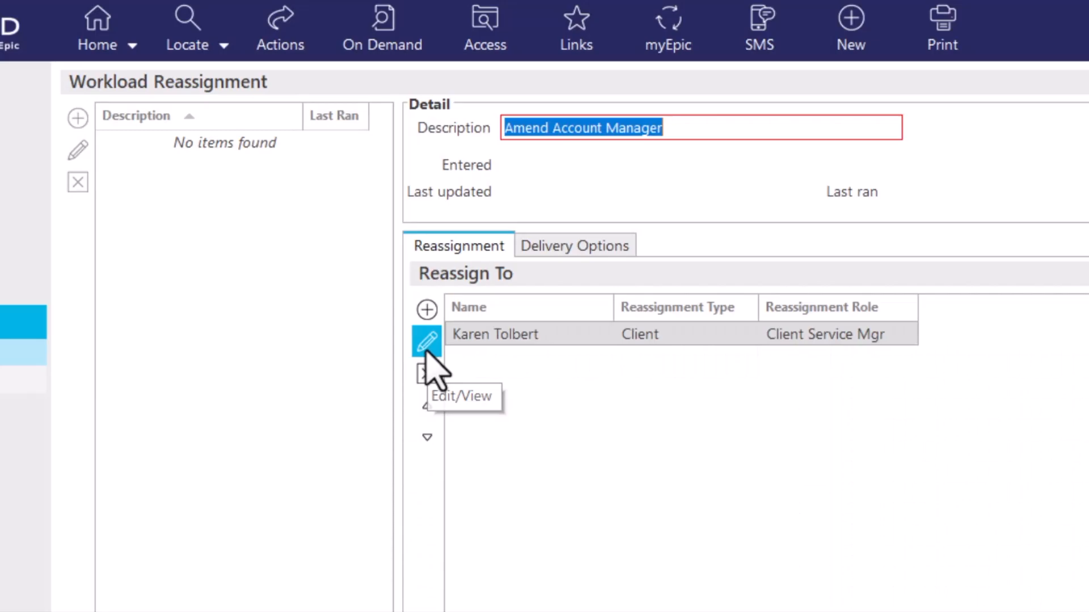
# Add a second Reassign To entry with the reassignment type Line of Business
pyautogui.click(423, 355)
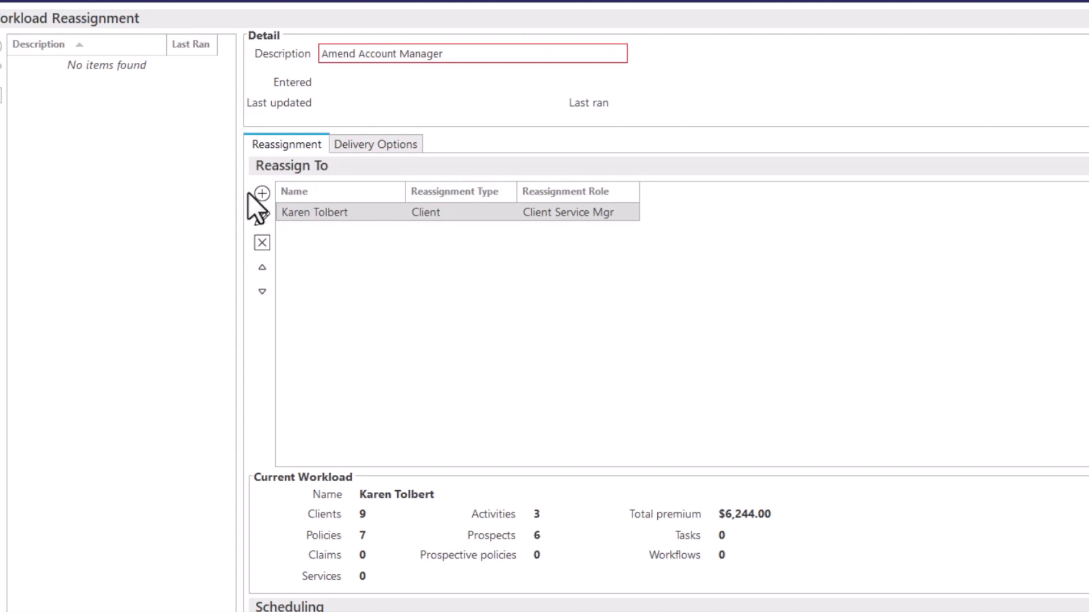
pyautogui.click(255, 193)
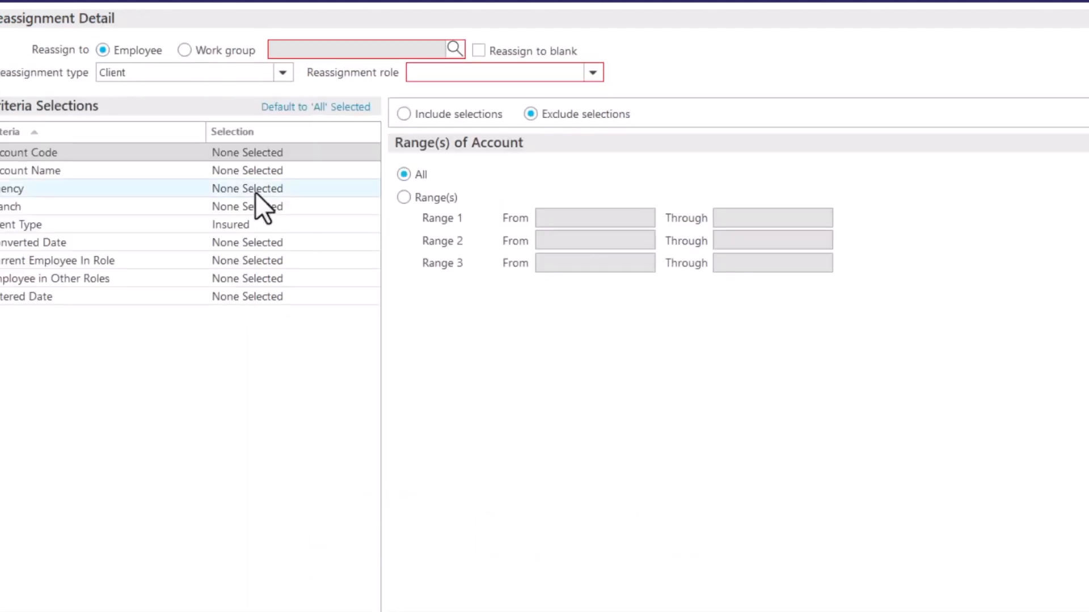
pyautogui.click(283, 72)
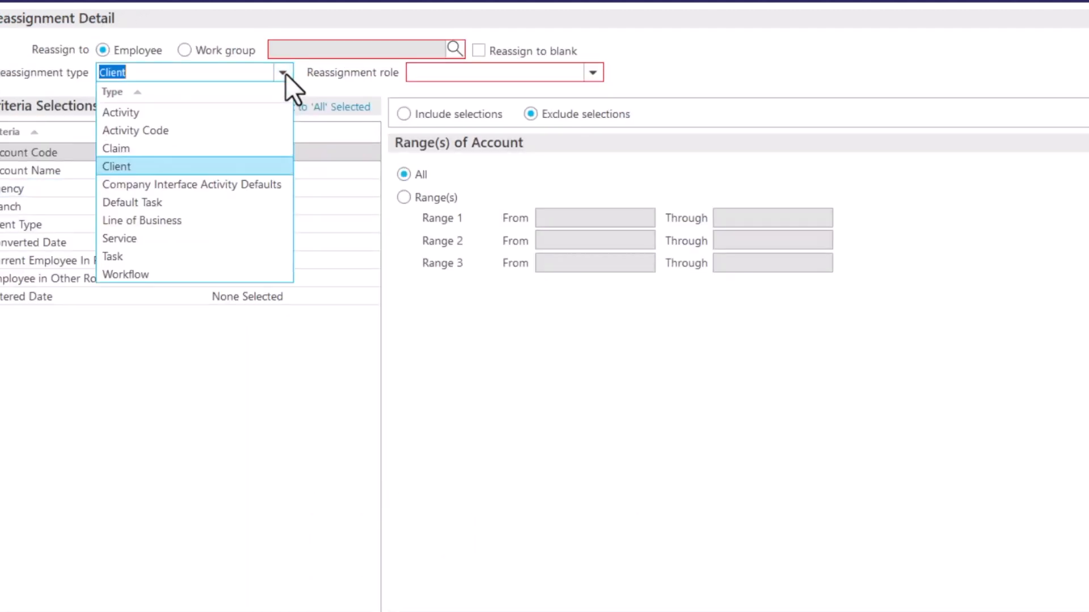
pyautogui.click(224, 222)
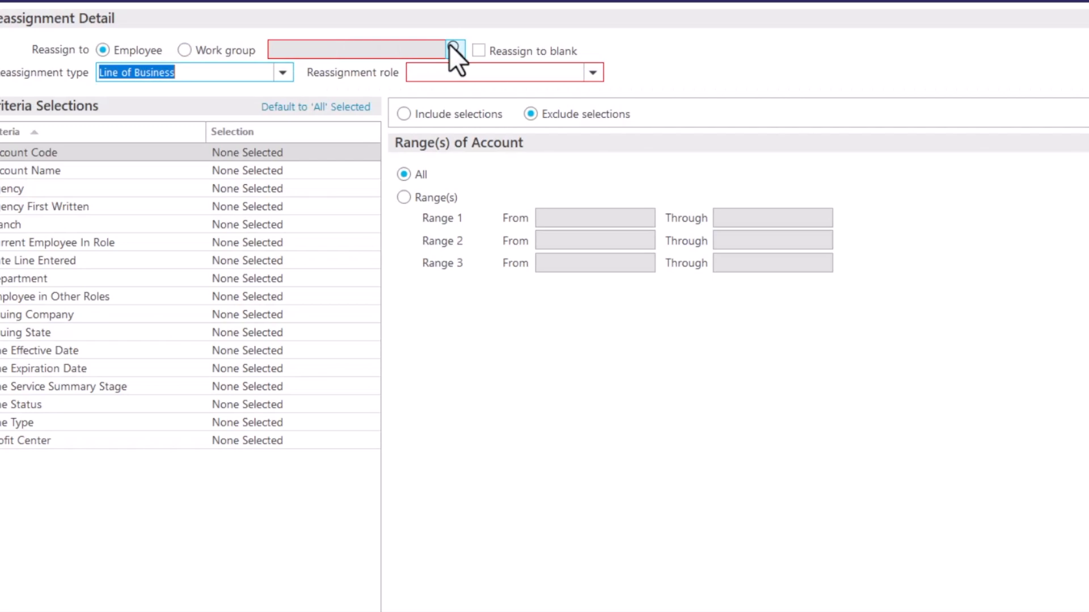
# Look up the same employee by name as the Reassign to employee and set the reassignment role to Client Service Mgr
pyautogui.click(449, 44)
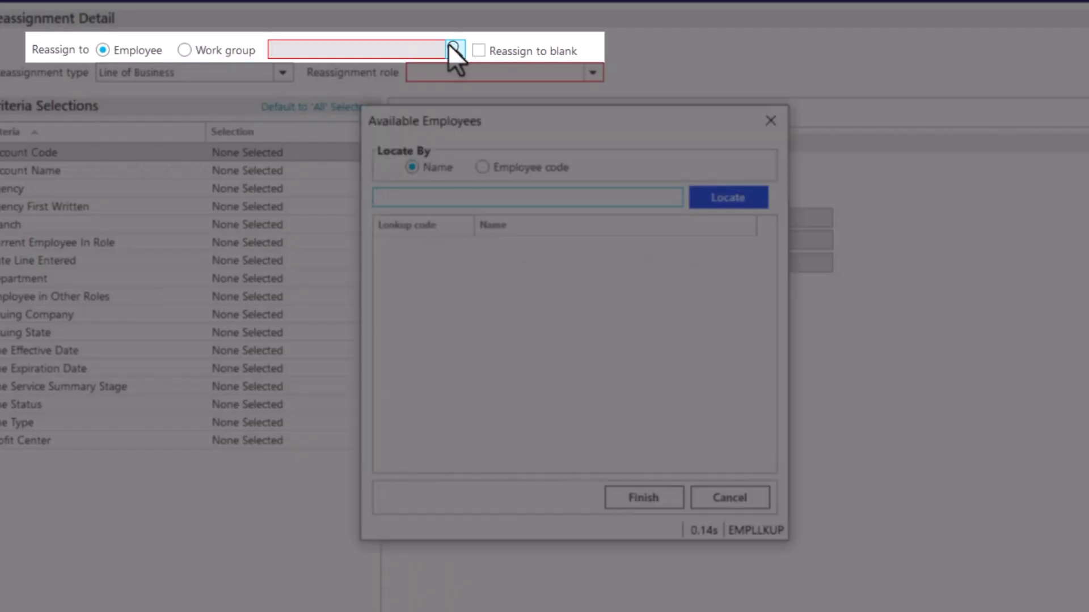
pyautogui.write('karen t')
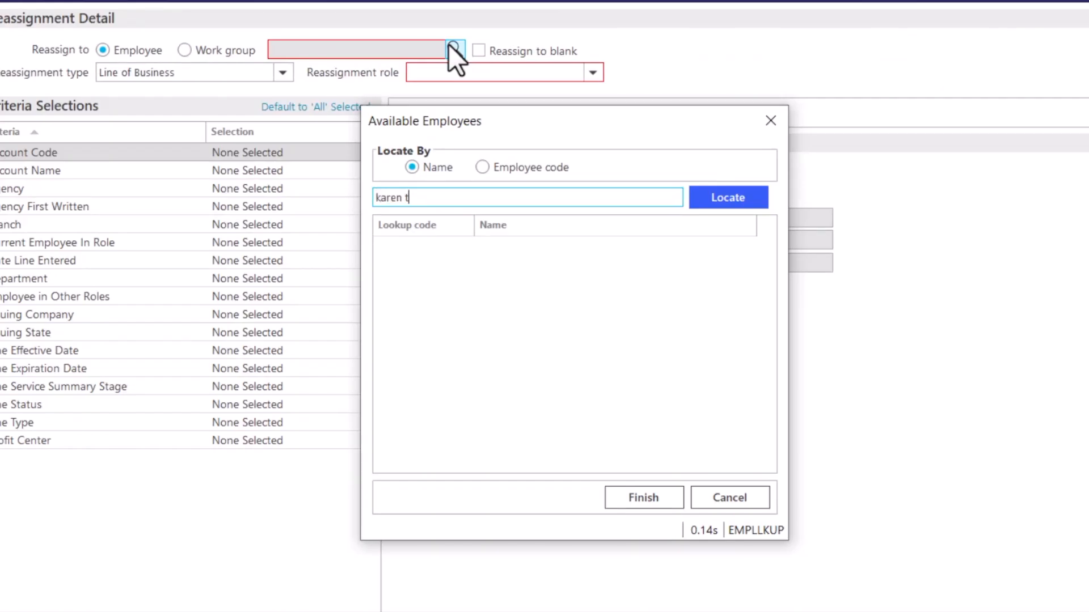
pyautogui.press('Return')
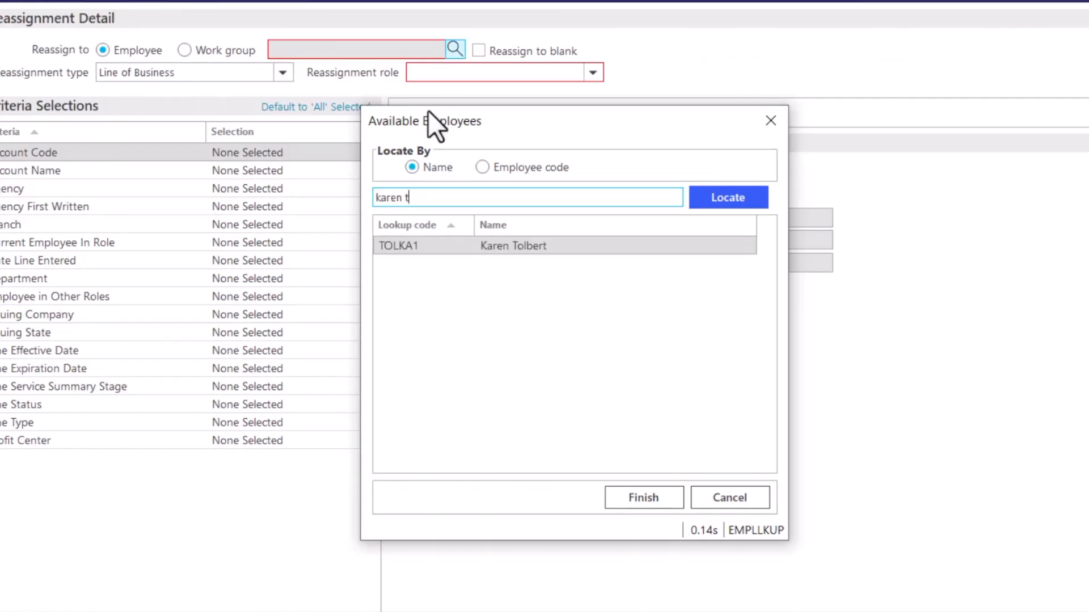
pyautogui.click(637, 502)
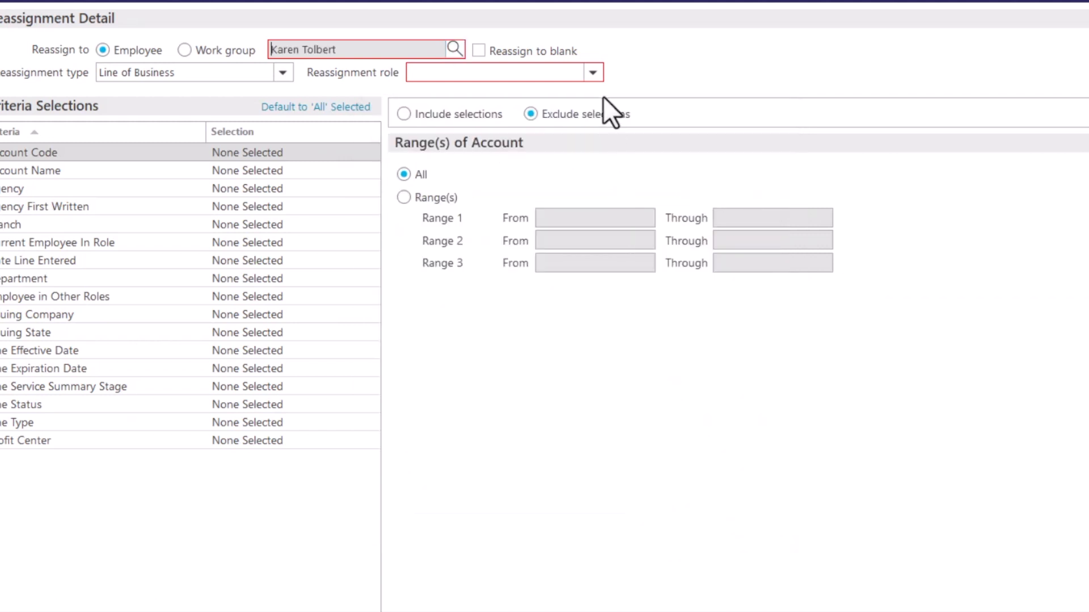
pyautogui.click(594, 72)
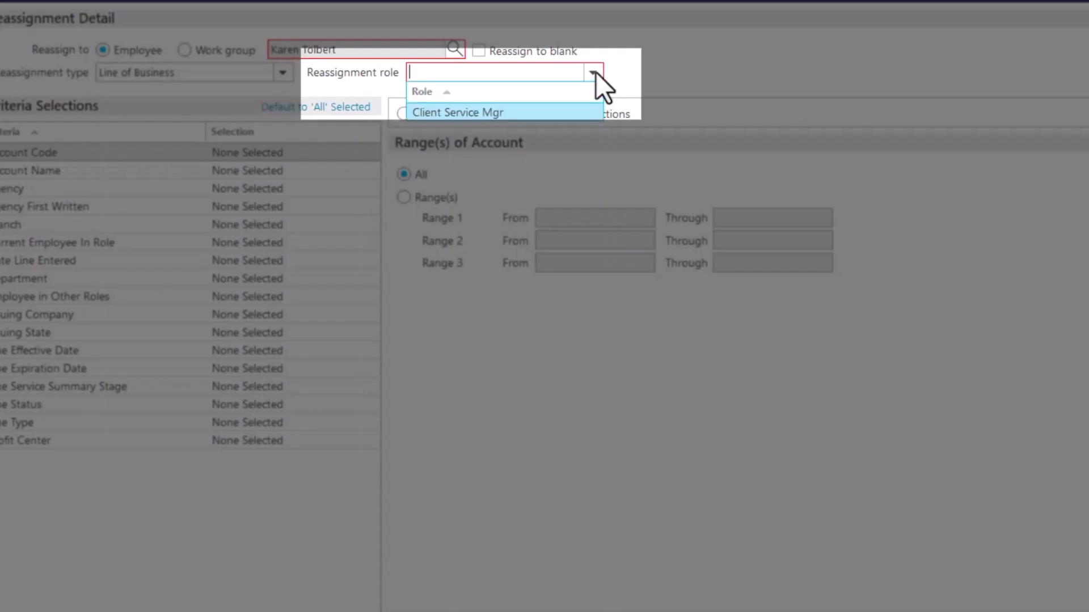
pyautogui.click(551, 113)
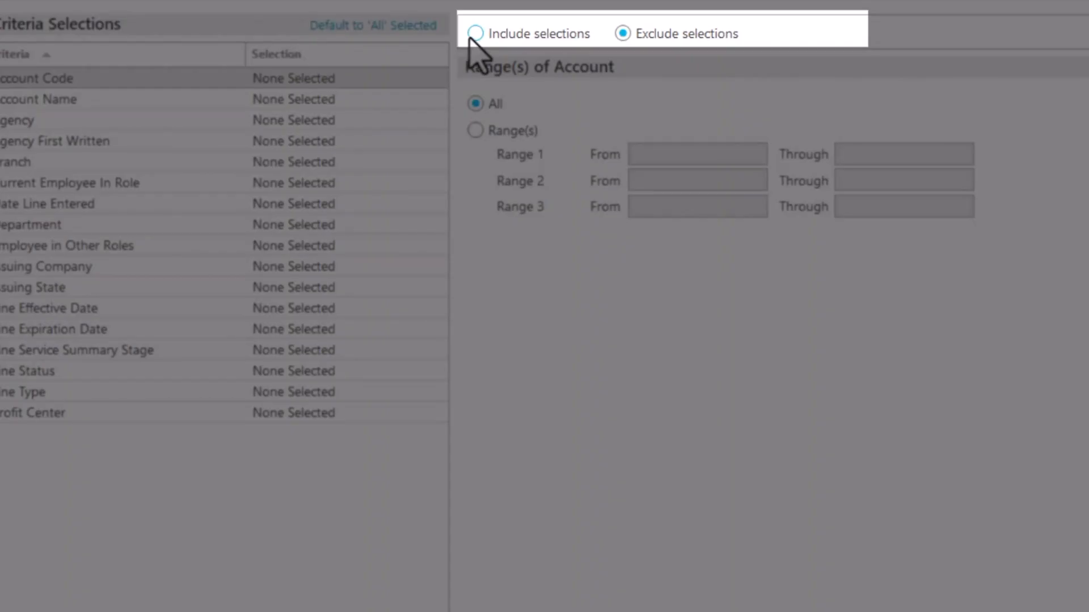
# Include all account codes and all account names in the Line of Business reassignment criteria
pyautogui.click(472, 38)
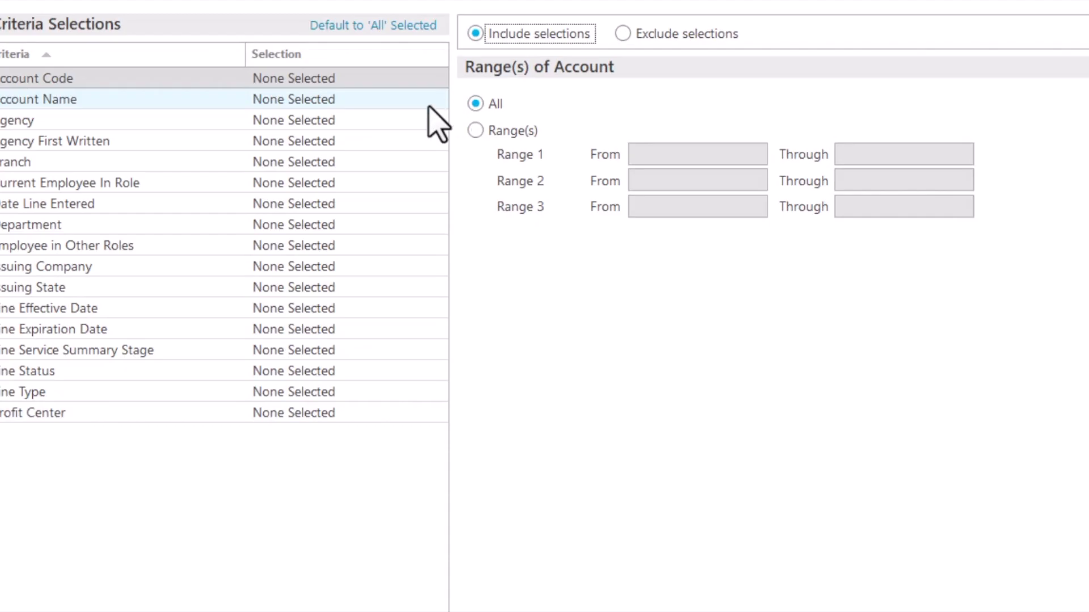
pyautogui.click(430, 106)
pyautogui.click(478, 37)
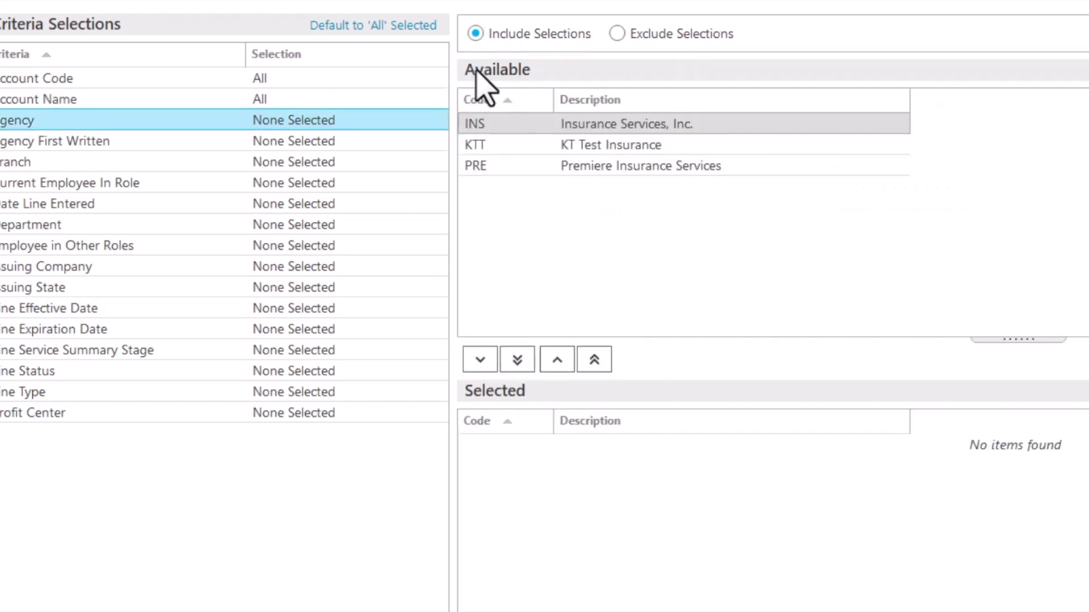
# Include all agencies and all Agency First Written dates in the Line of Business reassignment criteria
pyautogui.click(517, 359)
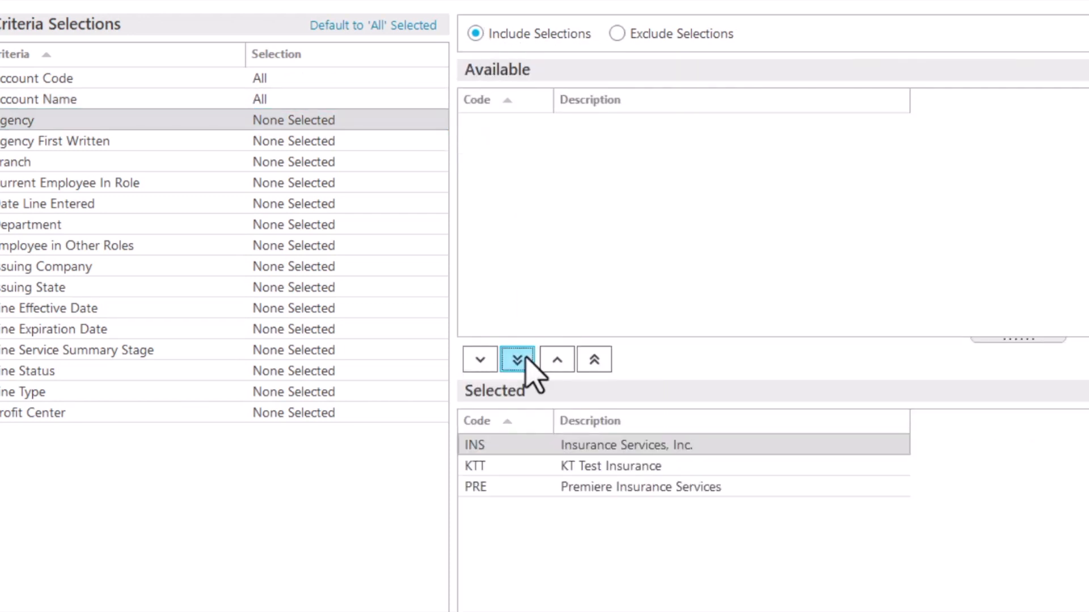
pyautogui.click(403, 144)
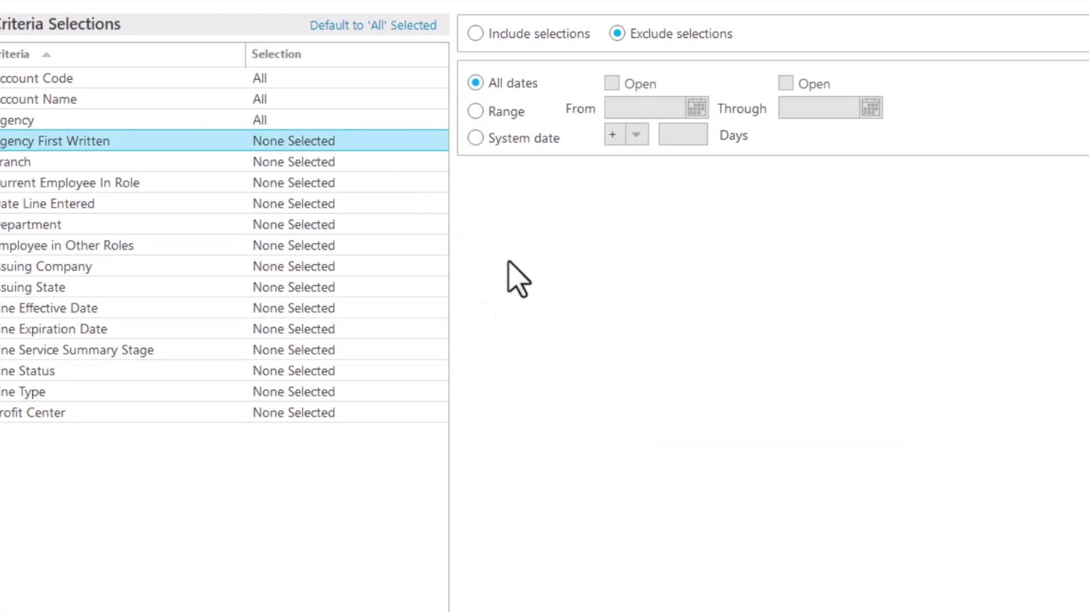
pyautogui.click(475, 34)
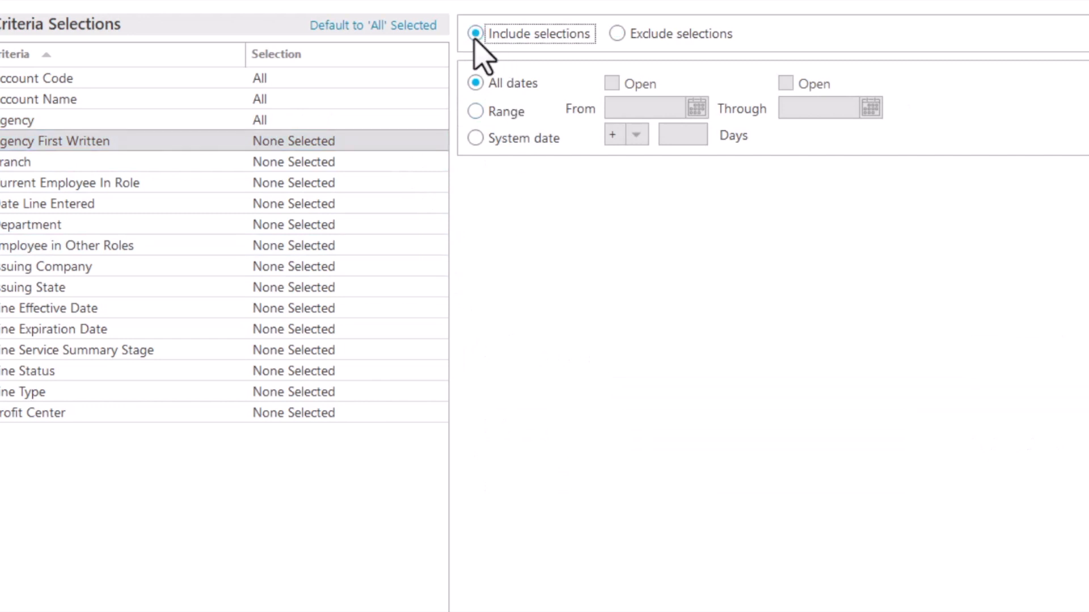
# Include all branches and add only the employee being reassigned from, as Client Service Mgr, to Current Employee In Role
pyautogui.click(430, 165)
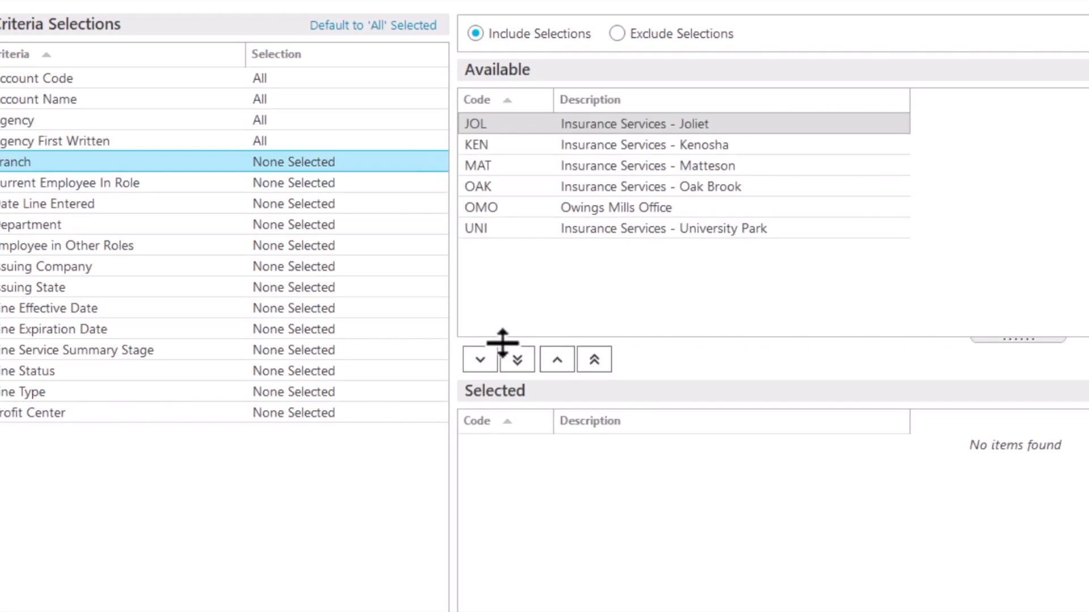
pyautogui.click(517, 359)
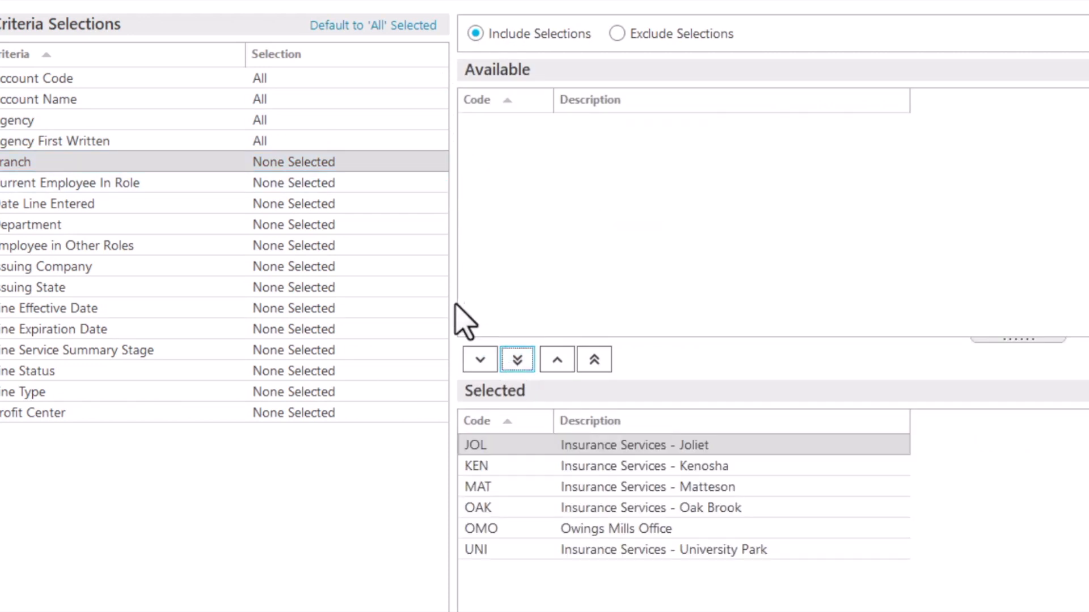
pyautogui.click(413, 182)
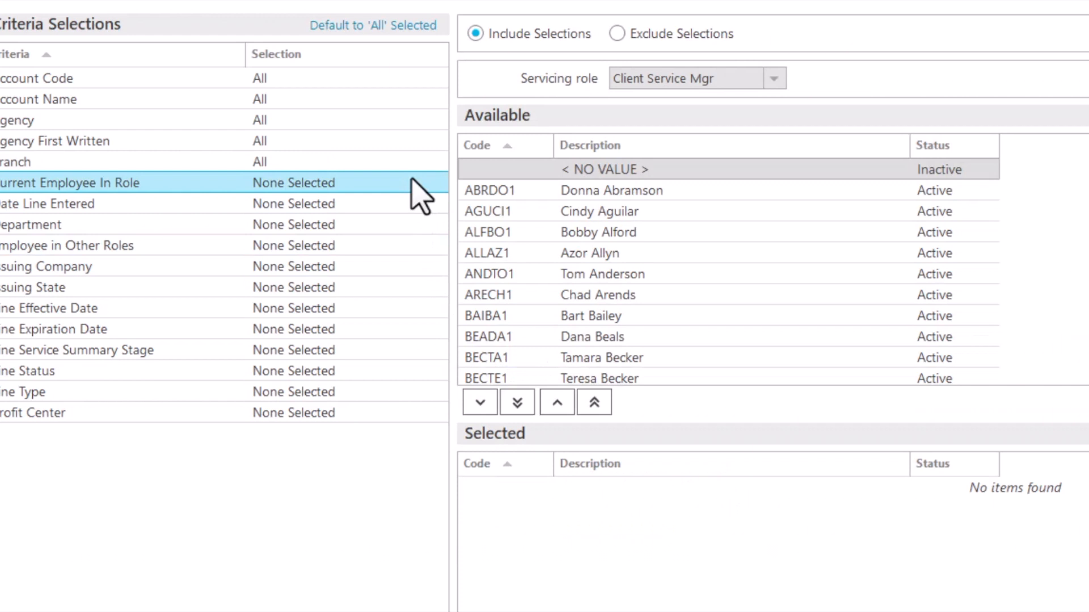
pyautogui.click(531, 191)
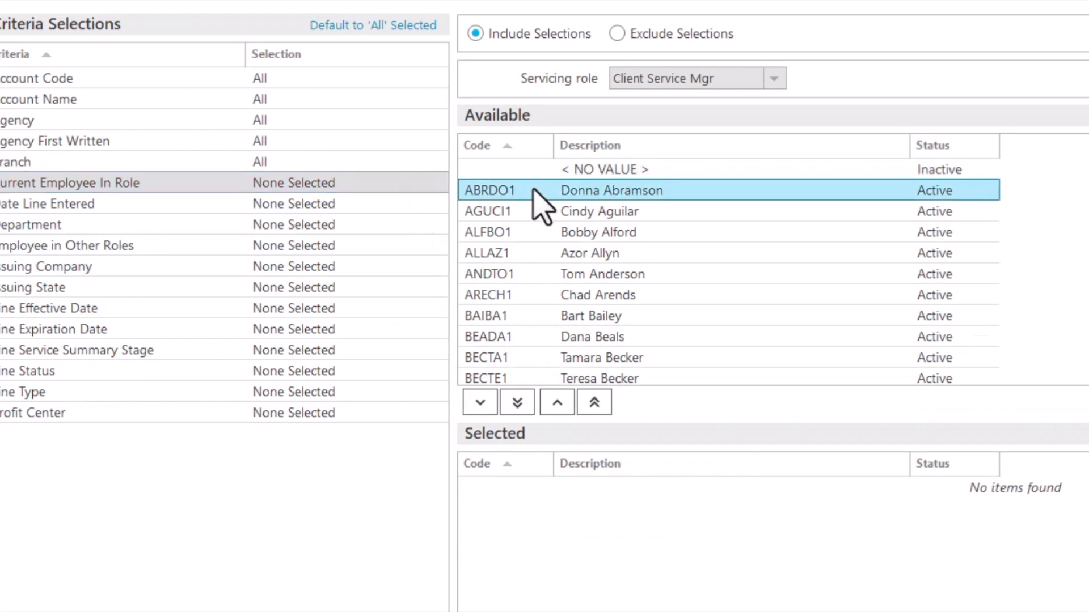
pyautogui.click(480, 404)
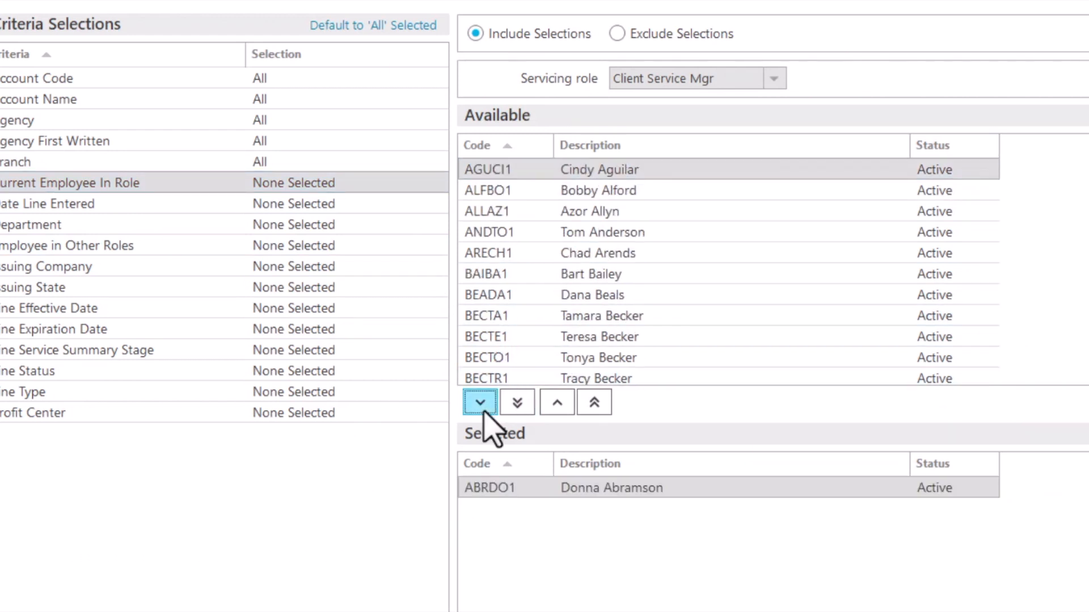
# Set Date Line Entered to include all dates and include all departments in the criteria
pyautogui.click(397, 206)
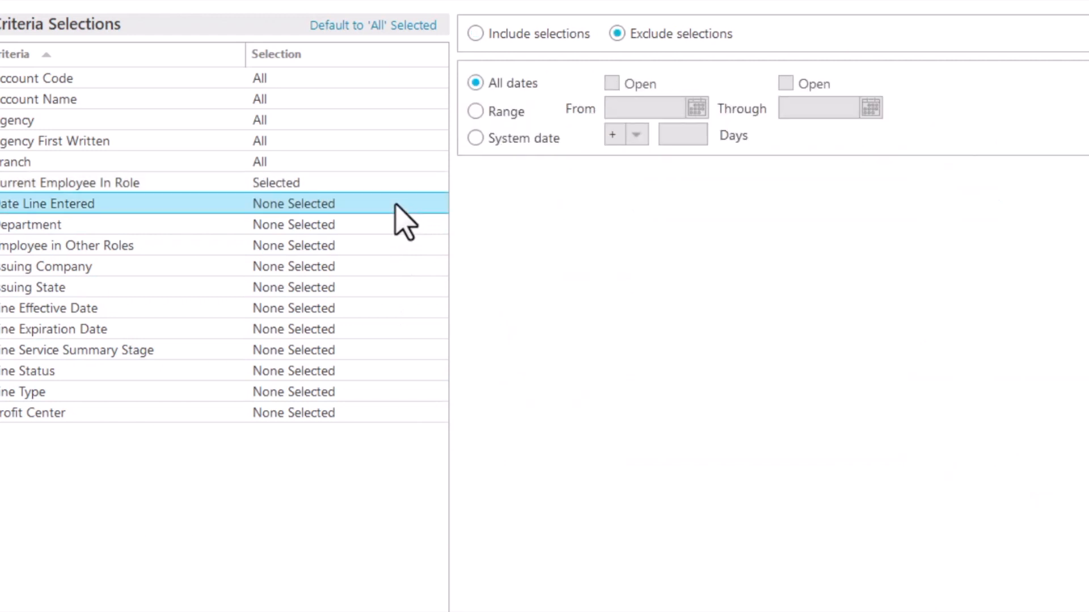
pyautogui.click(476, 34)
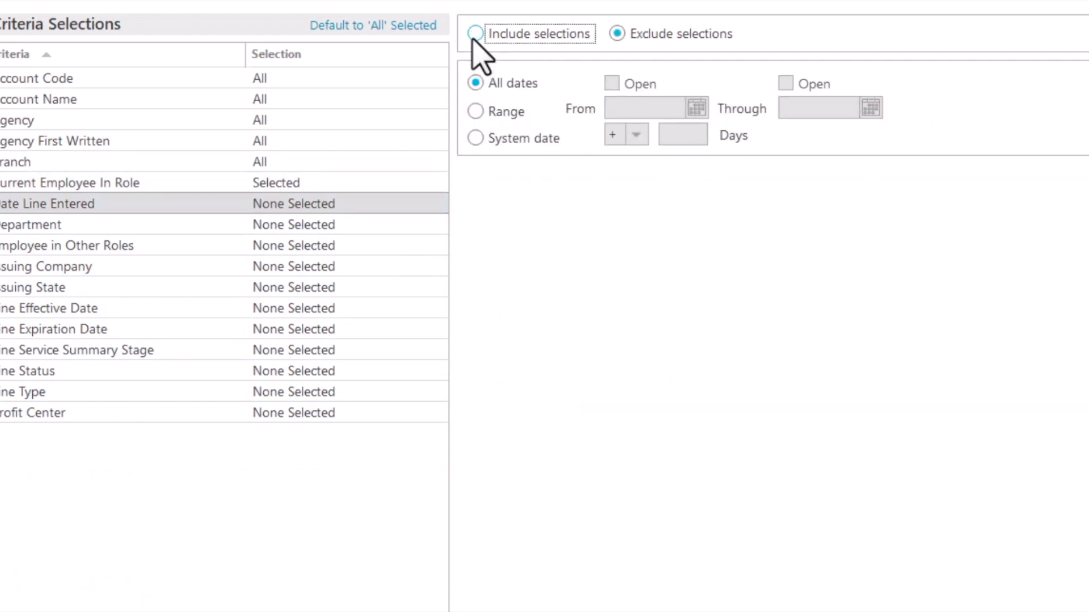
pyautogui.click(403, 224)
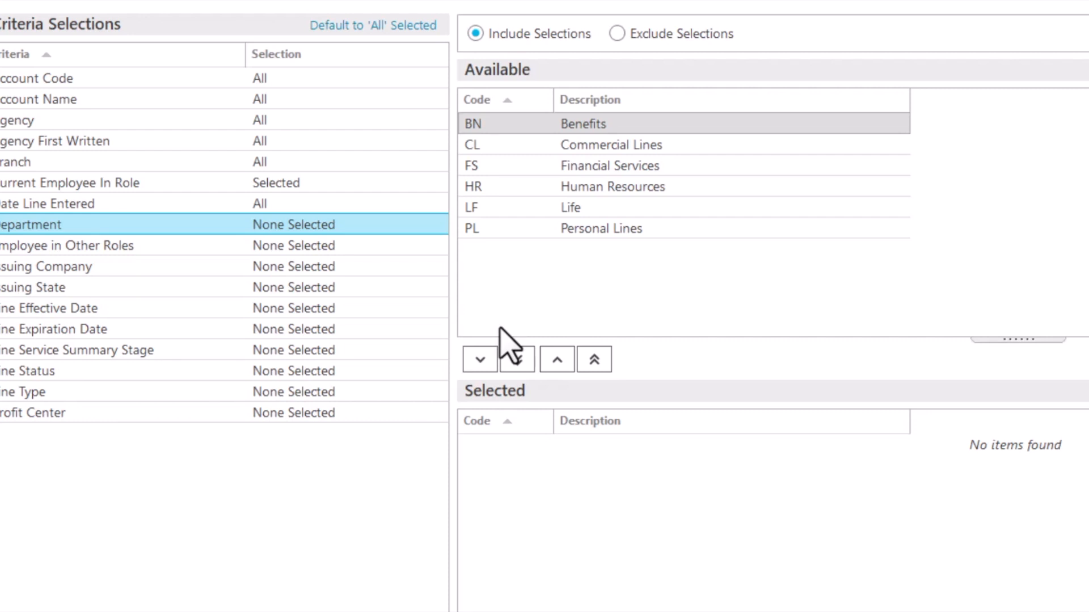
pyautogui.click(517, 359)
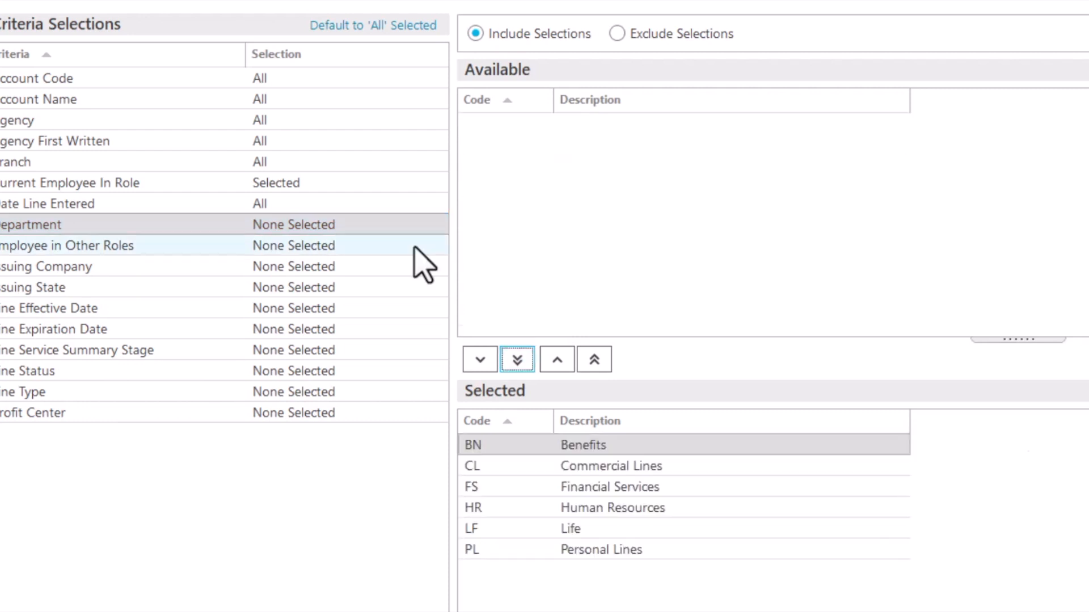
# Include all employees in other roles and all issuing companies in the criteria
pyautogui.click(414, 247)
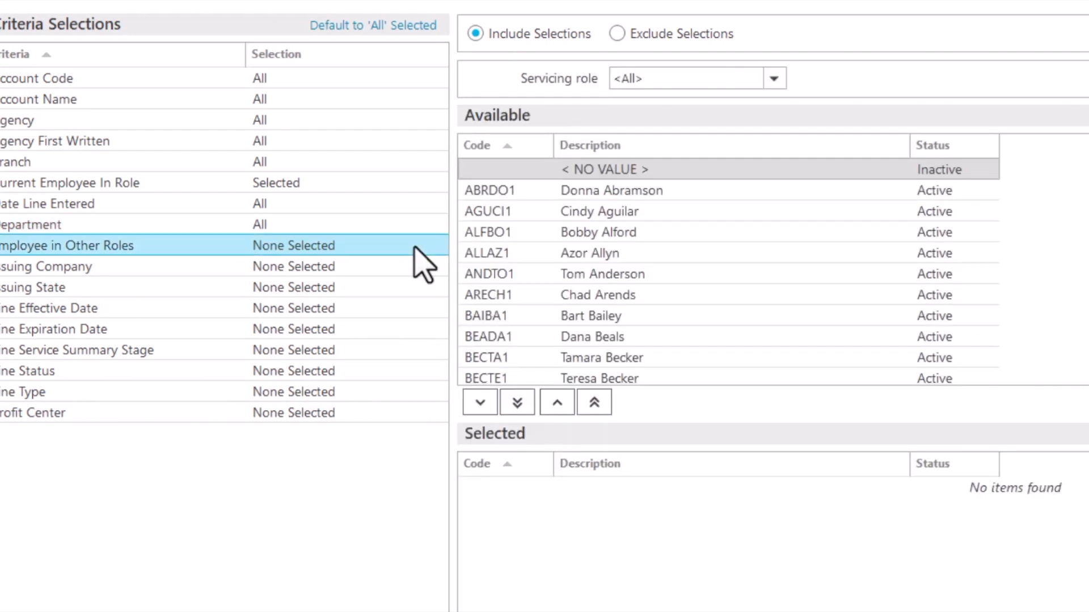
pyautogui.click(516, 404)
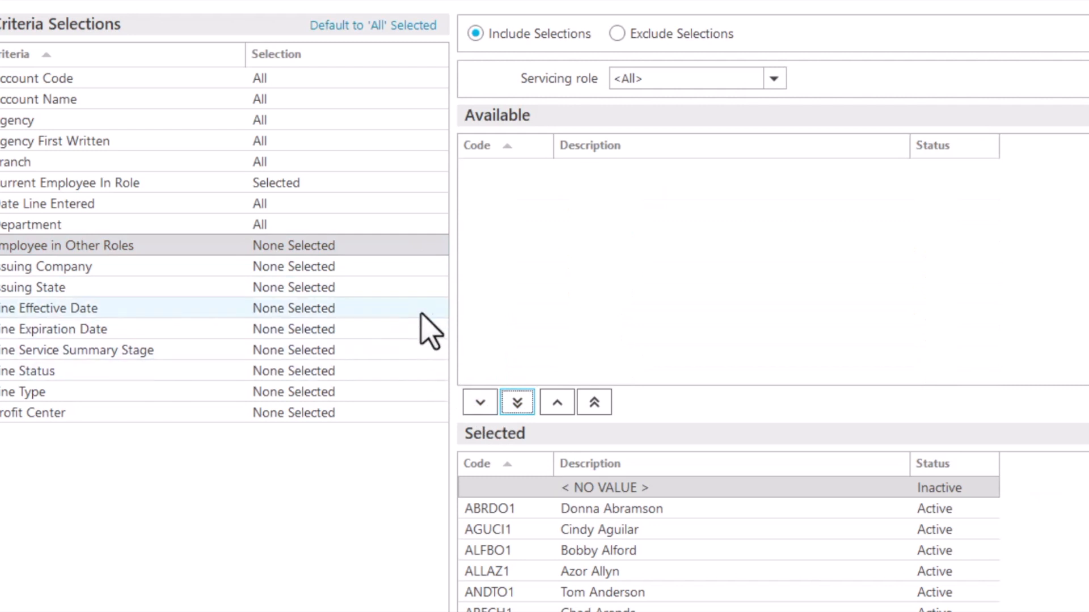
pyautogui.click(429, 272)
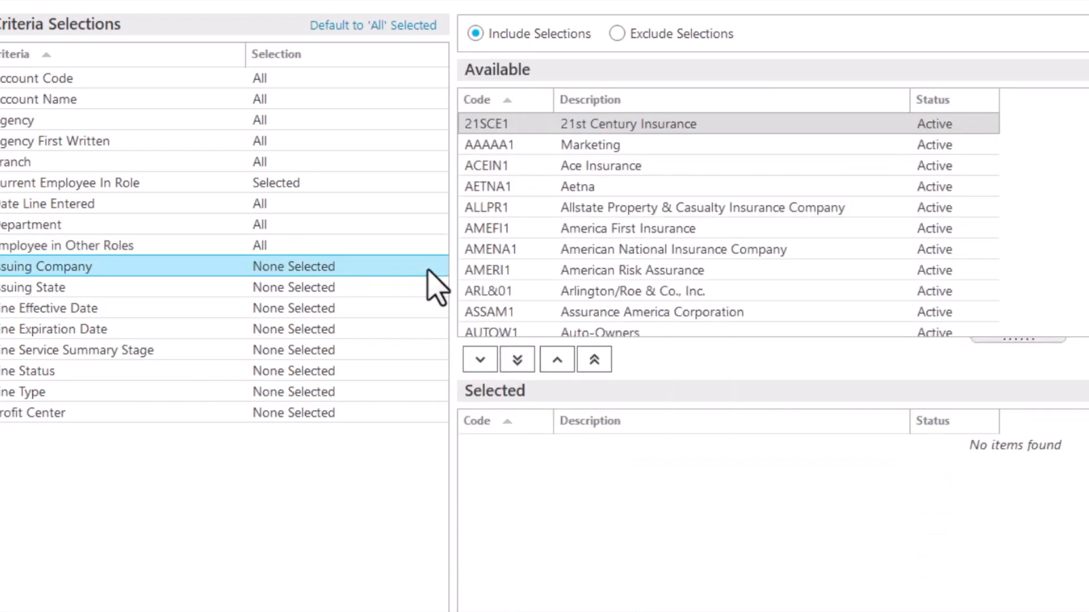
pyautogui.click(515, 361)
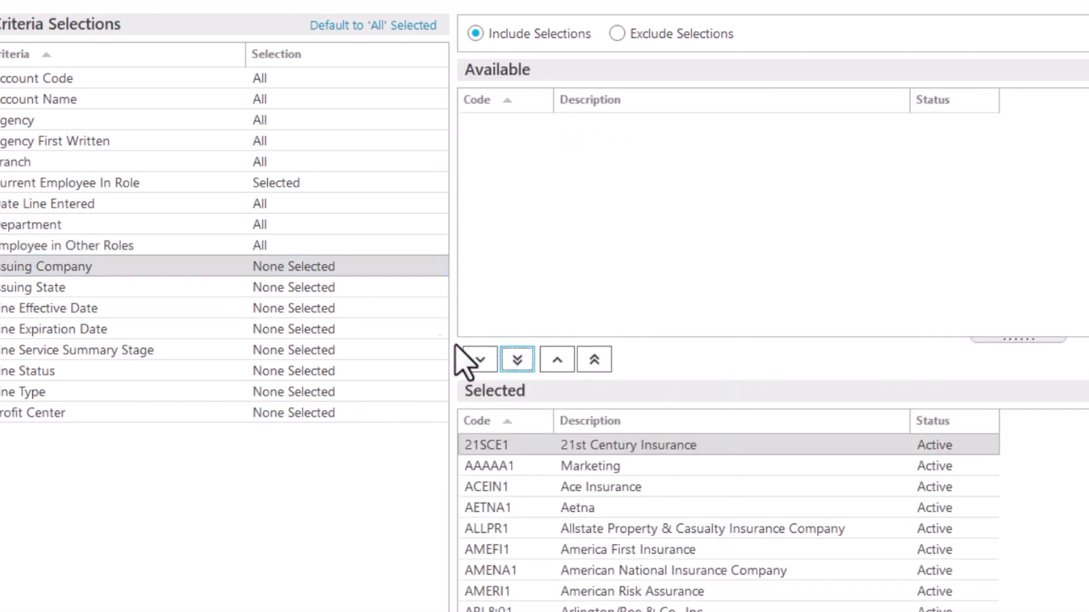
# Include all issuing states and all Line Effective Dates in the criteria
pyautogui.click(374, 288)
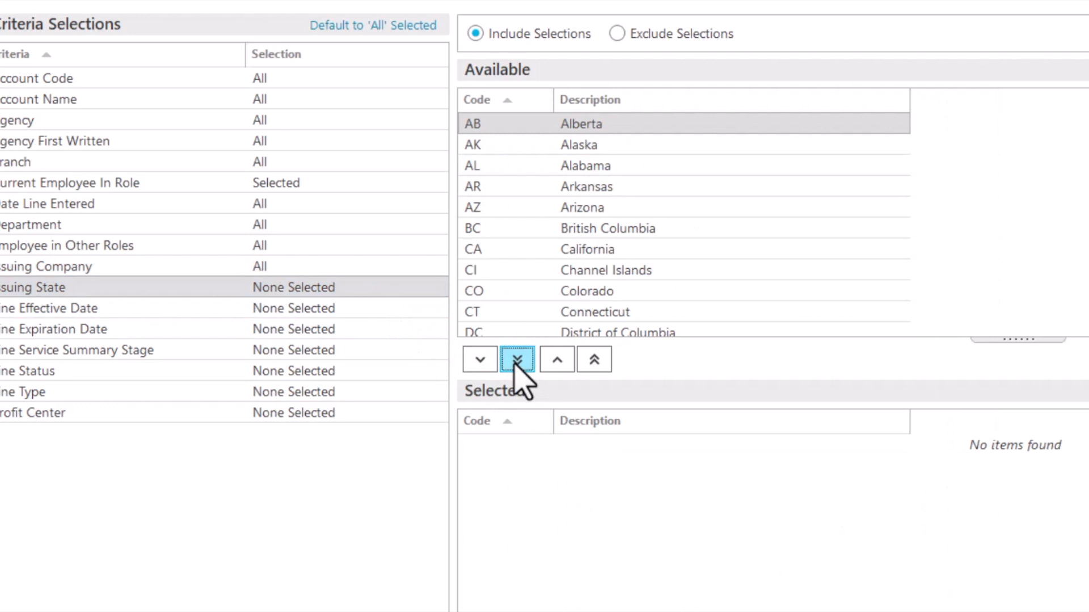
pyautogui.click(516, 360)
pyautogui.click(360, 310)
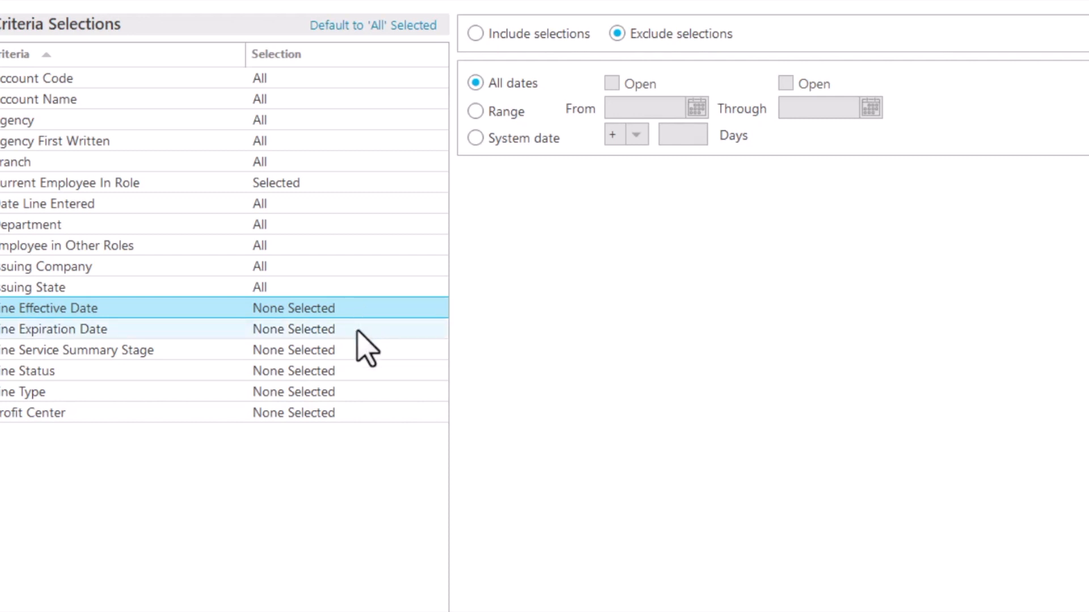
pyautogui.click(474, 35)
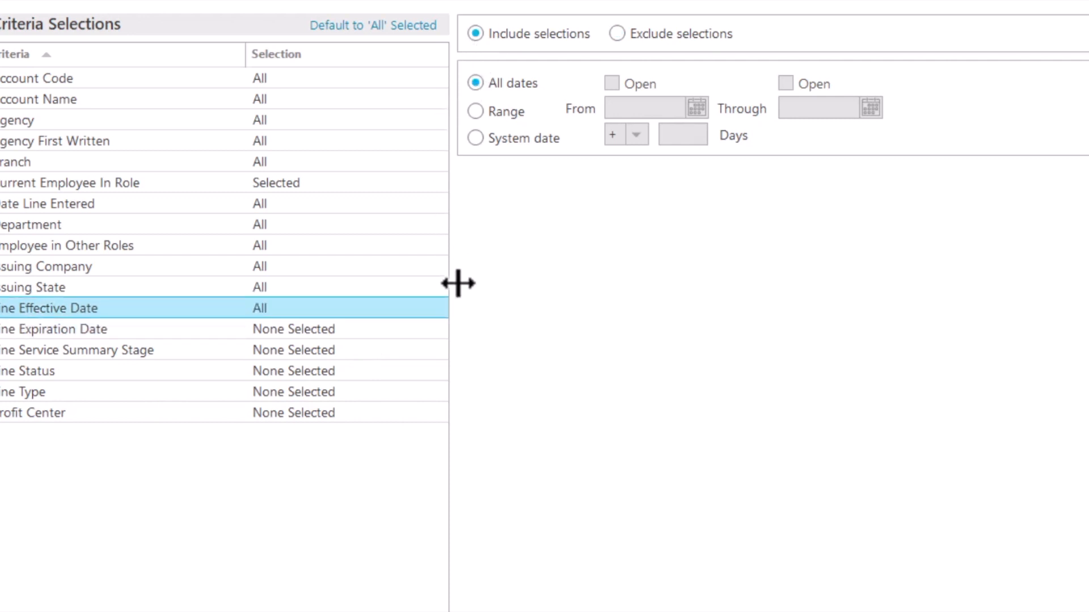
# Set Line Expiration Date to include a range from 12/9/2022 with an open through date
pyautogui.click(377, 335)
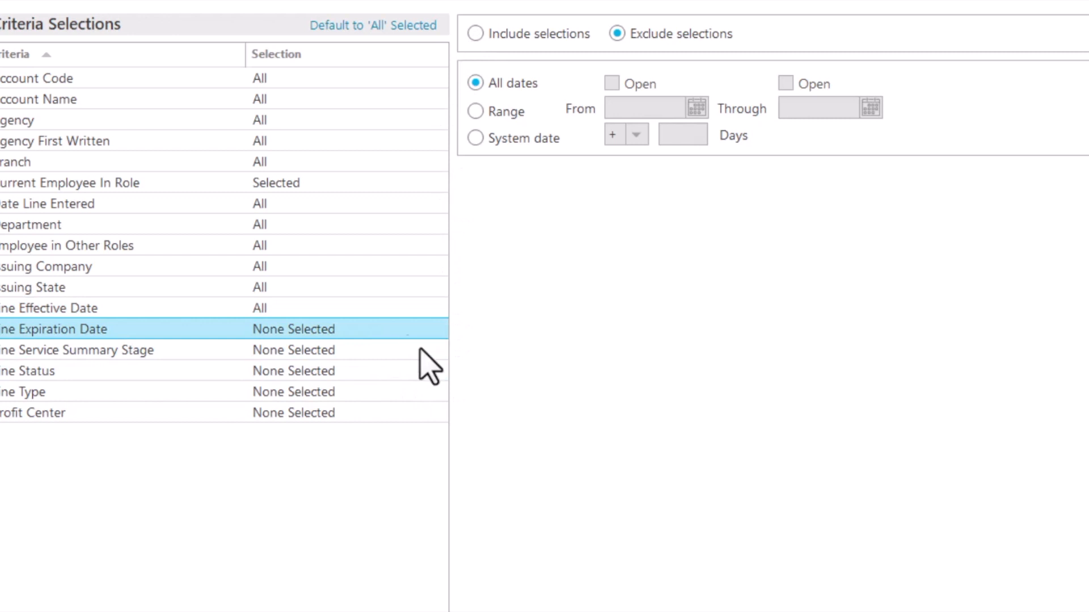
pyautogui.click(475, 34)
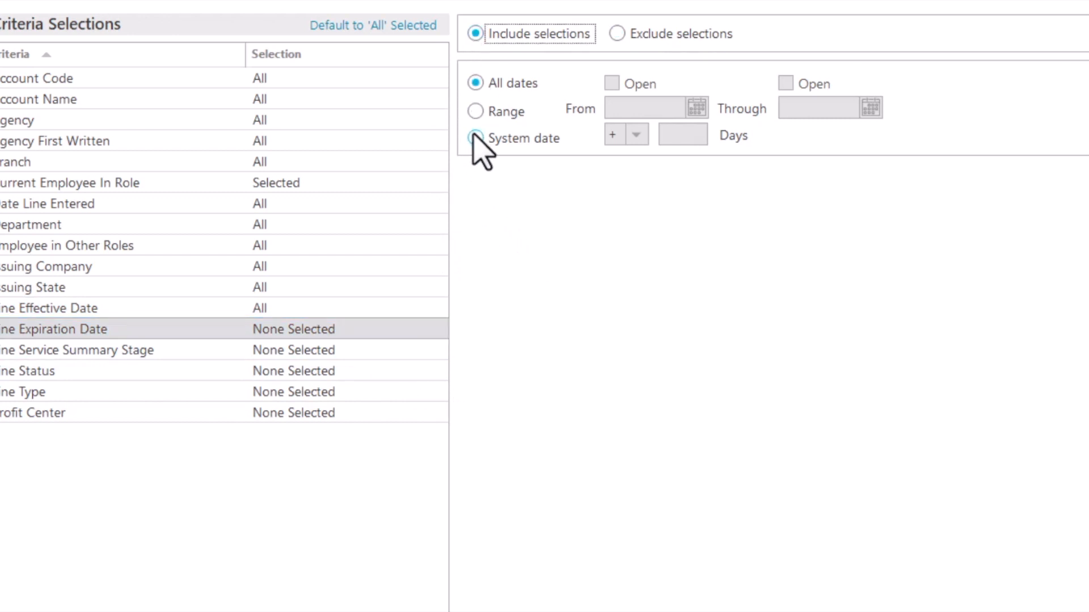
pyautogui.click(475, 112)
pyautogui.click(622, 88)
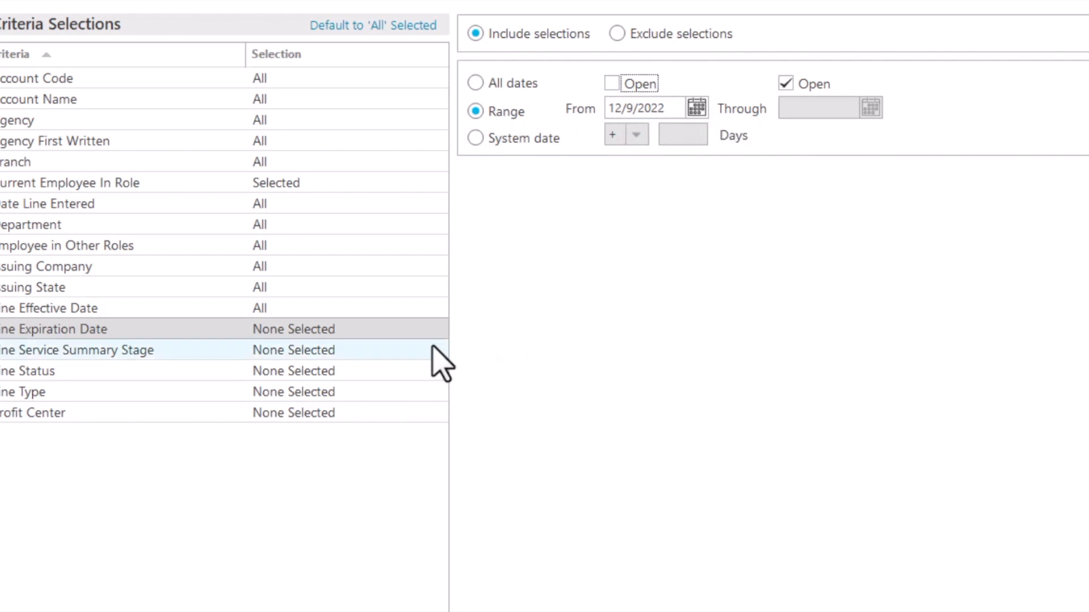
# Include every Line Service Summary Stage and every Line Status in the criteria
pyautogui.click(402, 350)
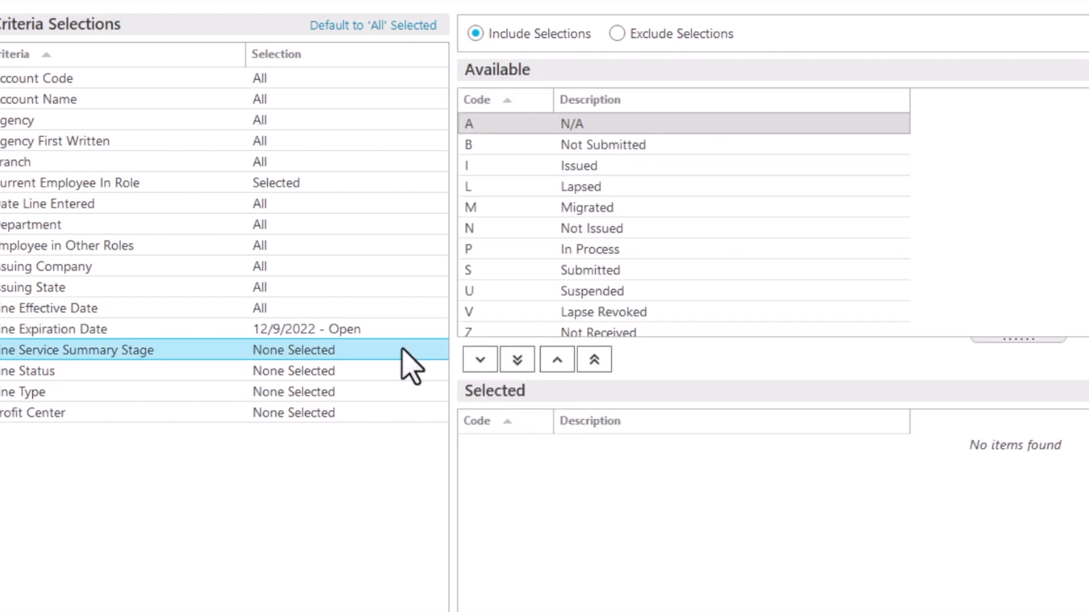
pyautogui.click(517, 363)
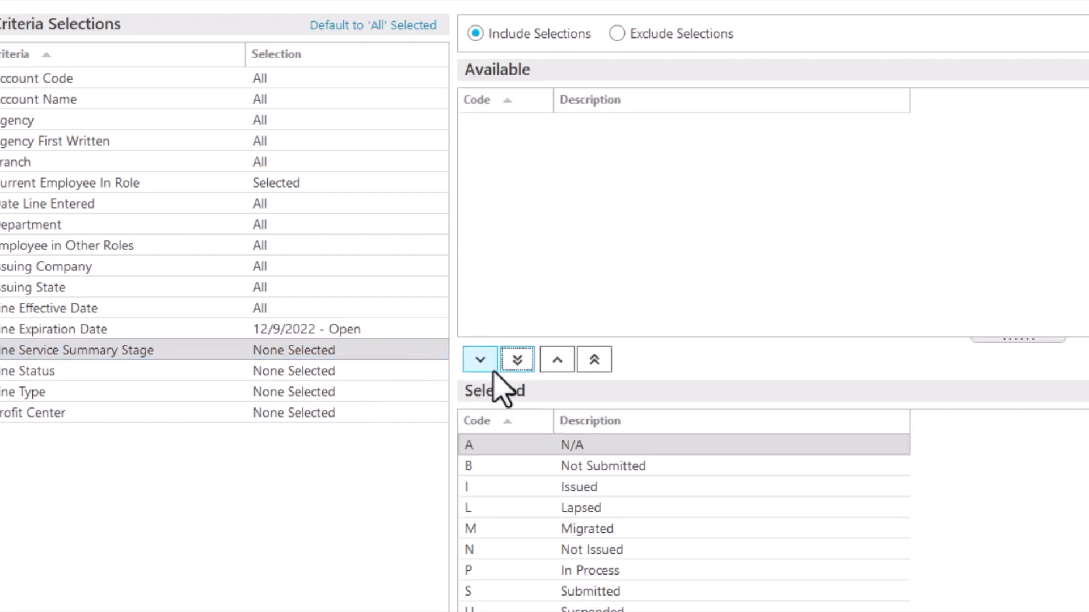
pyautogui.click(380, 372)
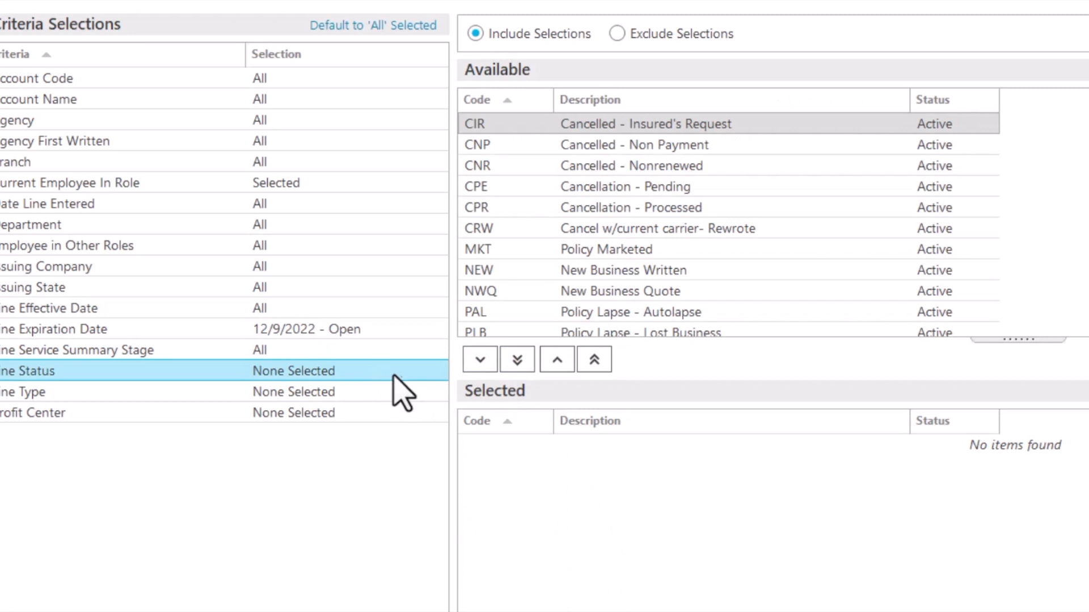
pyautogui.click(516, 363)
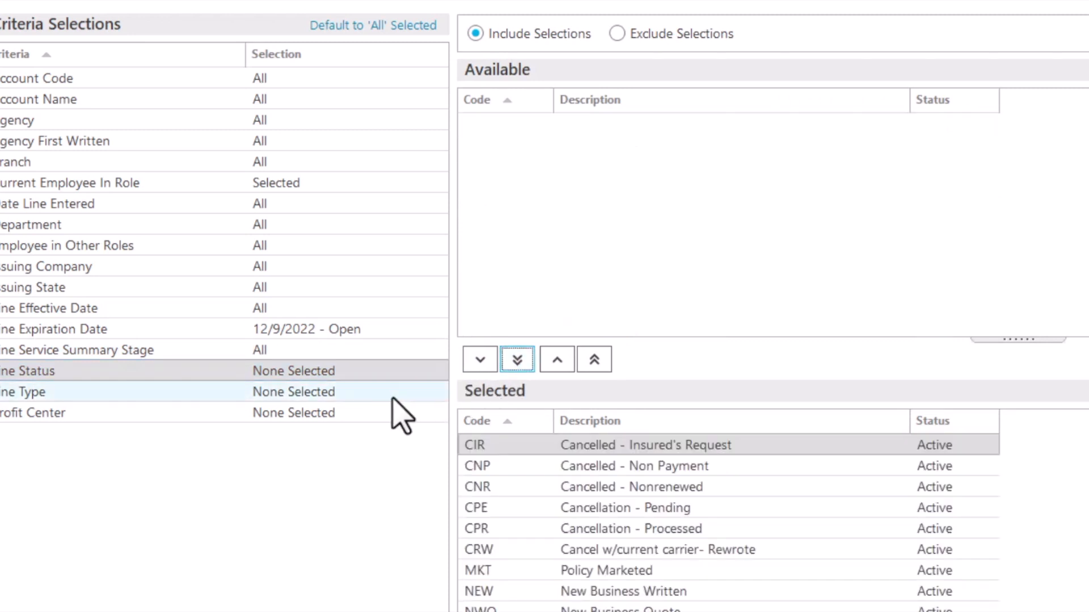
# Include all line types and all profit centers to complete the Line of Business criteria
pyautogui.click(391, 396)
pyautogui.click(518, 366)
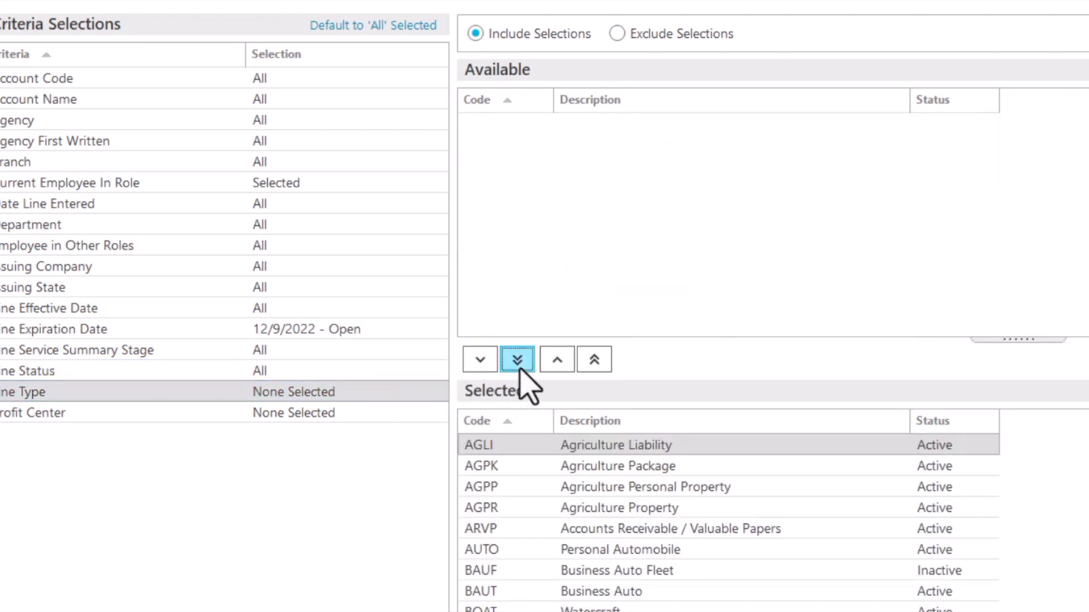
pyautogui.click(401, 418)
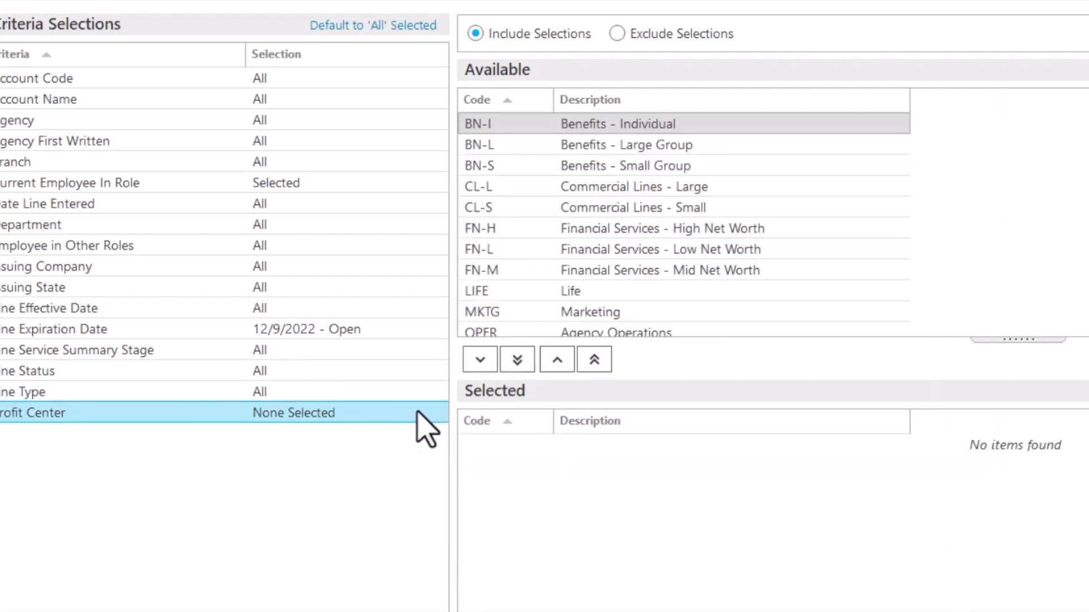
pyautogui.click(519, 361)
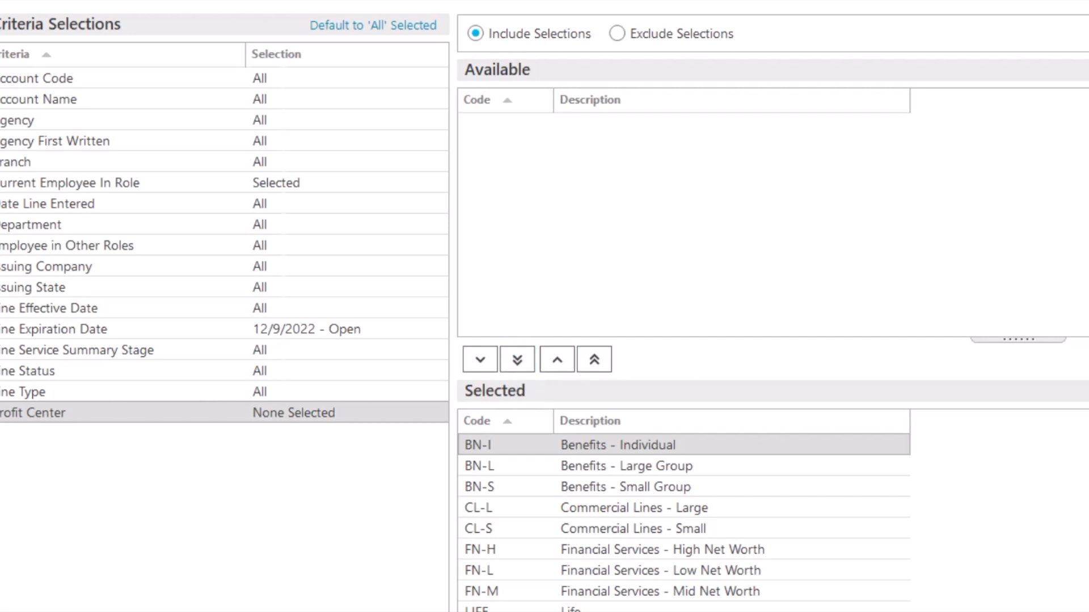
# Open the Workload Reassignment Preview Report in Adobe Acrobat Reader and review its criteria, Clients and Lines of Business pages through page 8
pyautogui.click(372, 168)
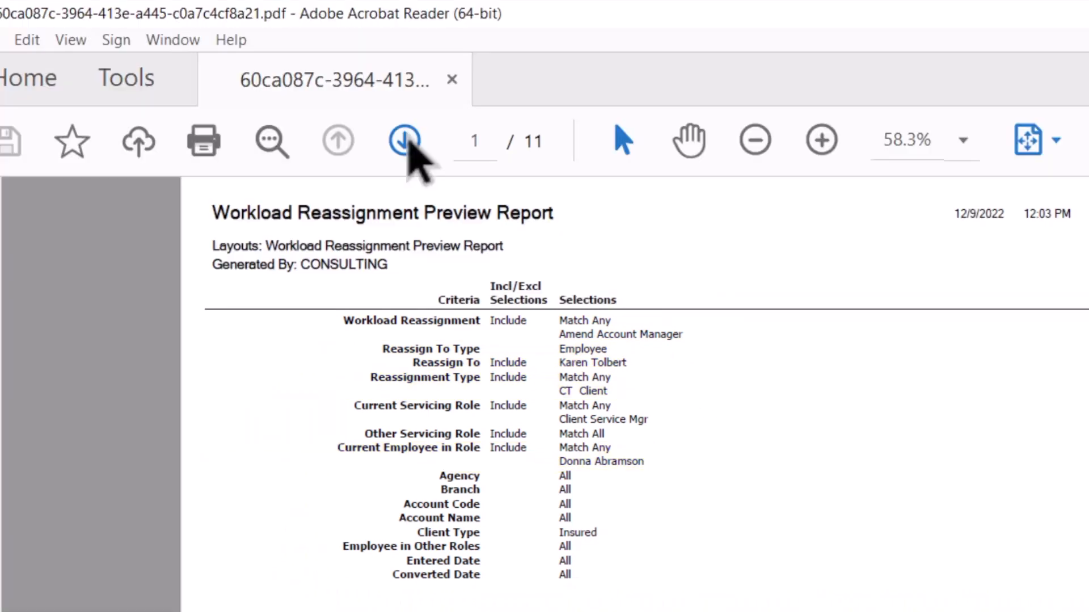
pyautogui.click(404, 141)
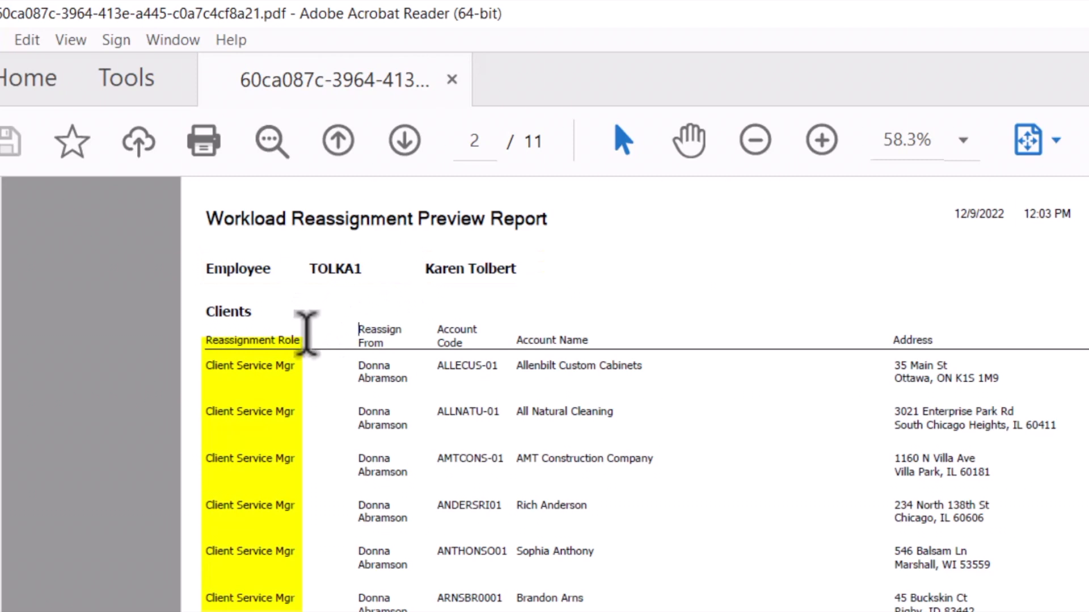
pyautogui.click(403, 141)
pyautogui.click(404, 142)
pyautogui.click(403, 142)
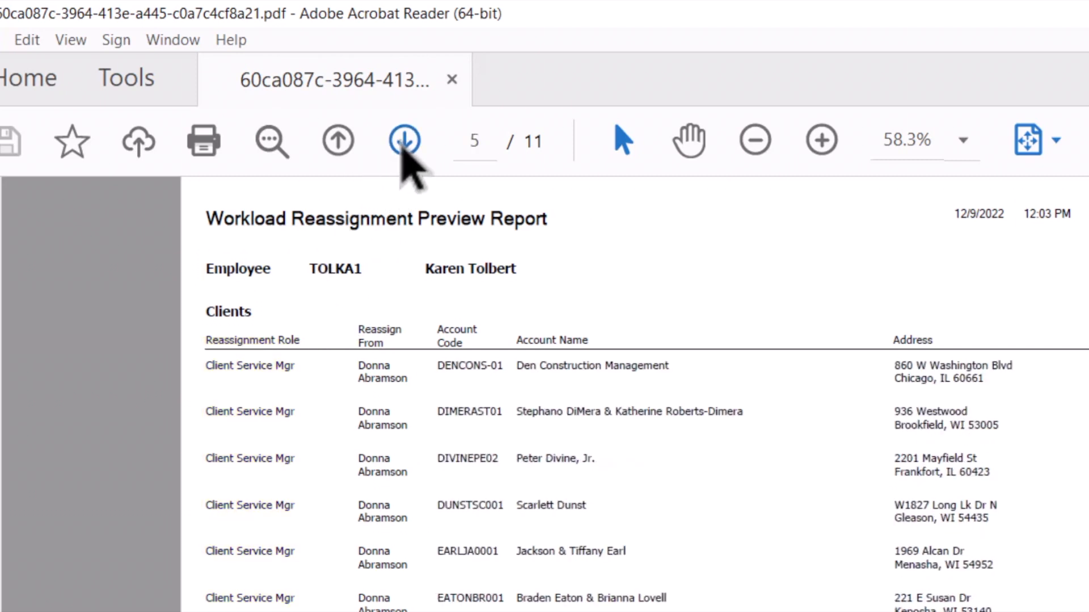
pyautogui.click(405, 142)
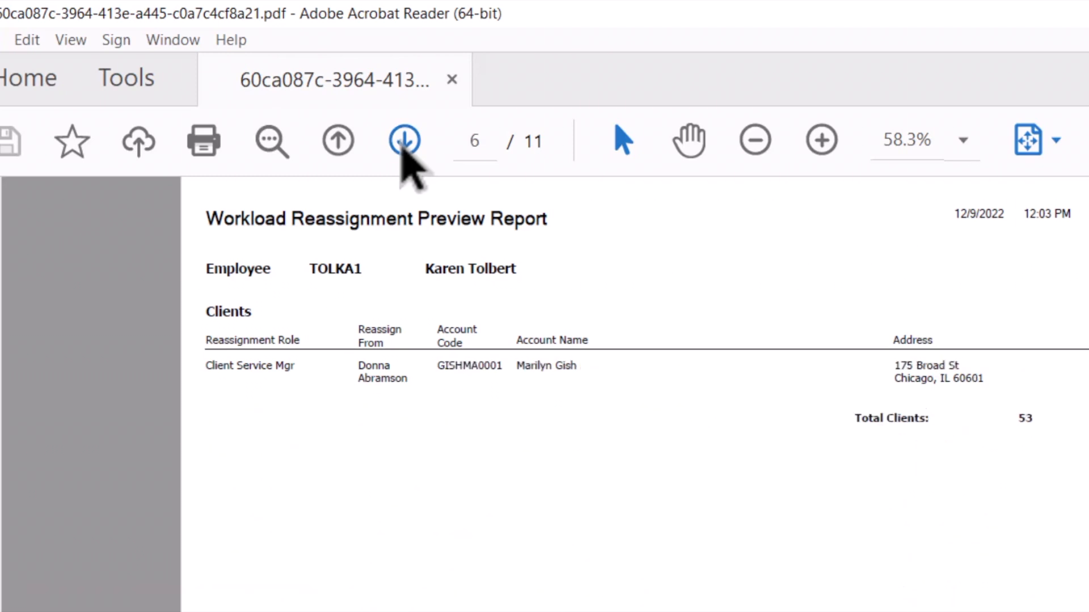
pyautogui.click(404, 142)
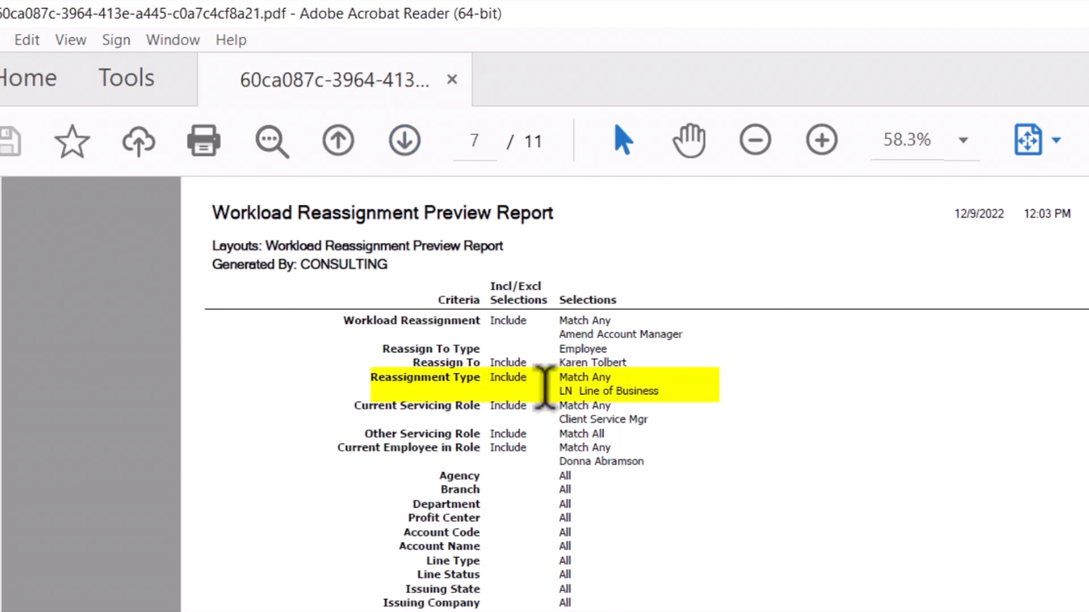
pyautogui.click(414, 136)
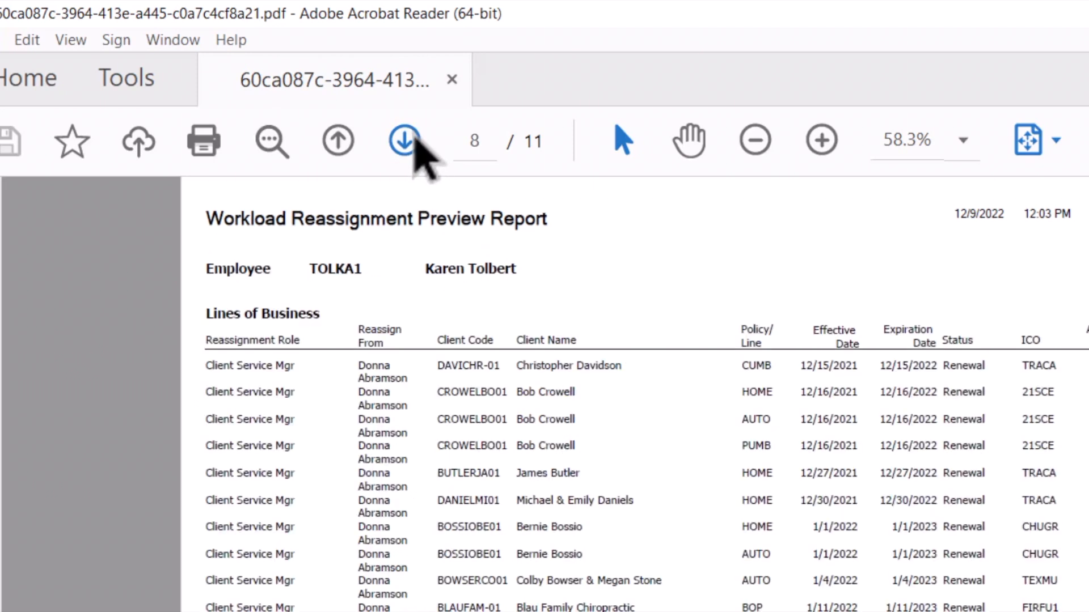
# Review the remaining Lines of Business pages, 9 through 11, of the Workload Reassignment Preview Report and close the report
pyautogui.click(413, 139)
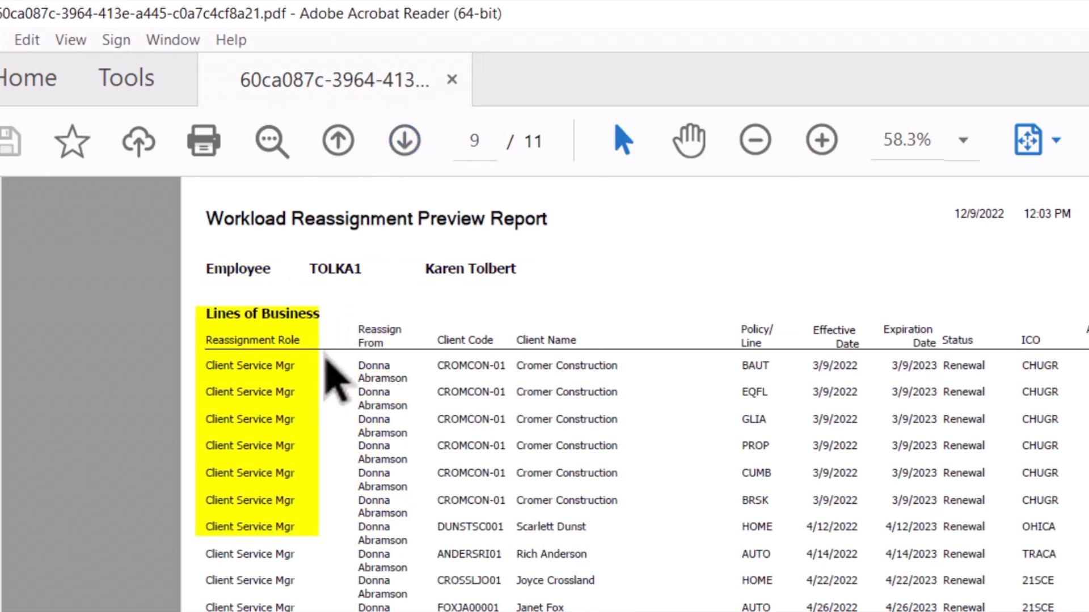
pyautogui.click(406, 149)
pyautogui.click(406, 149)
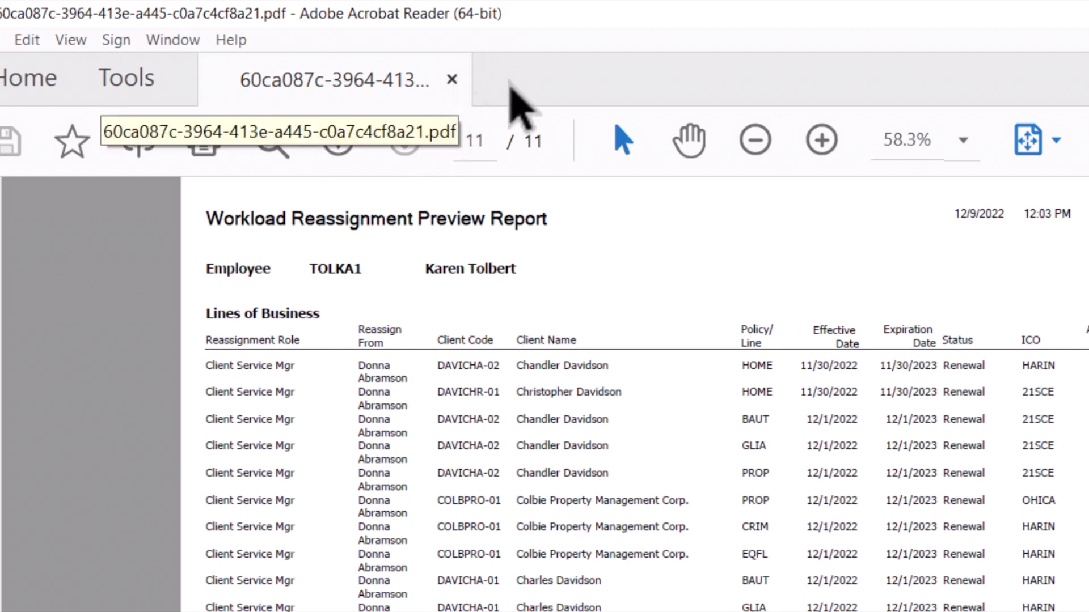
pyautogui.hotkey('alt', 'F4')
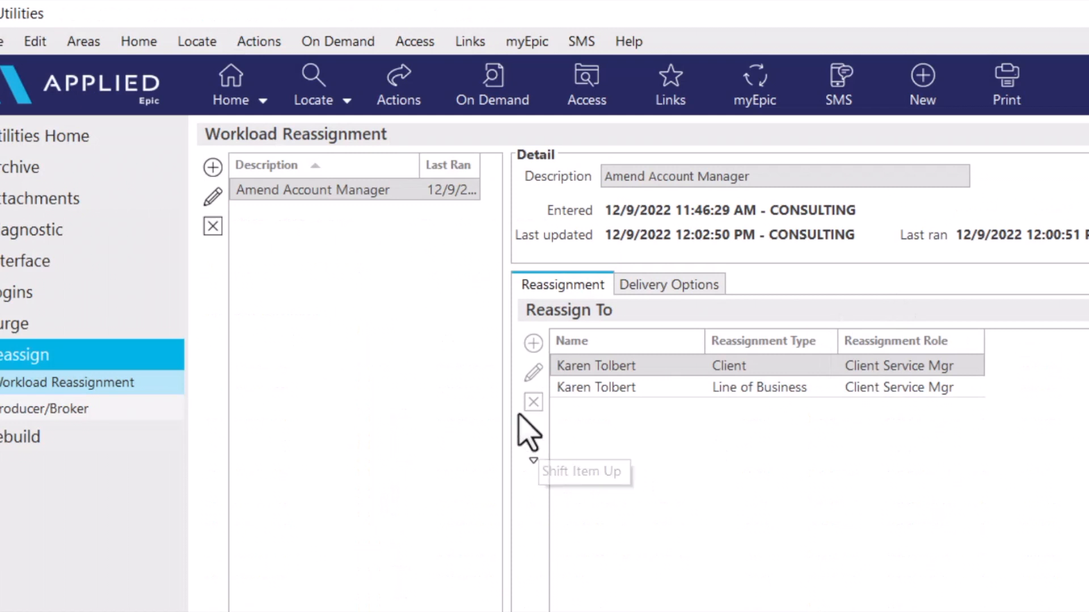
# Run the "Amend Account Manager" workload reassignment and agree to continue past the preview recommendation
pyautogui.click(432, 102)
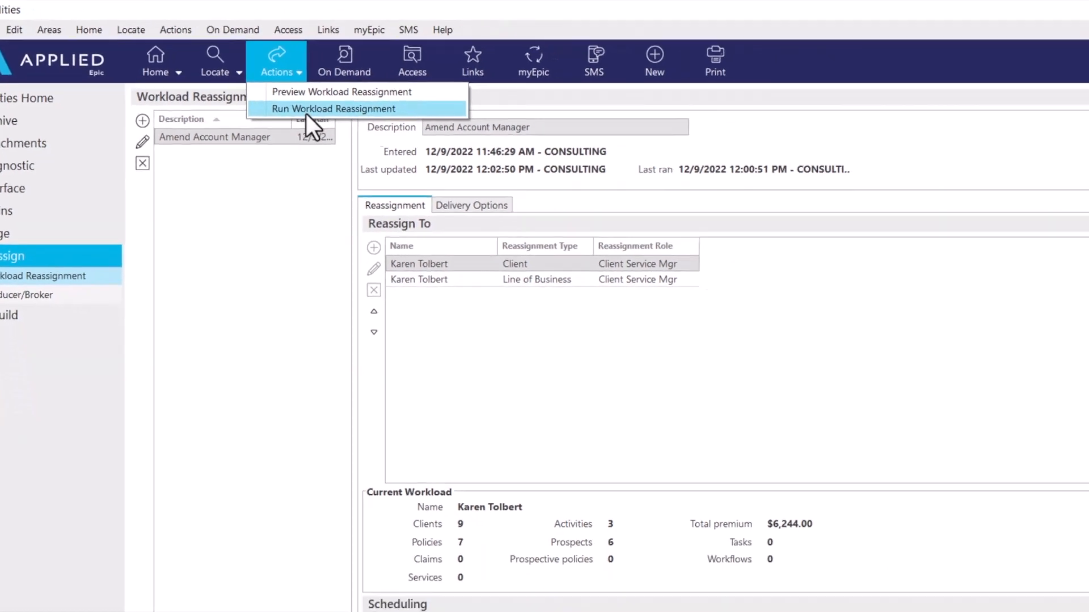
pyautogui.click(449, 150)
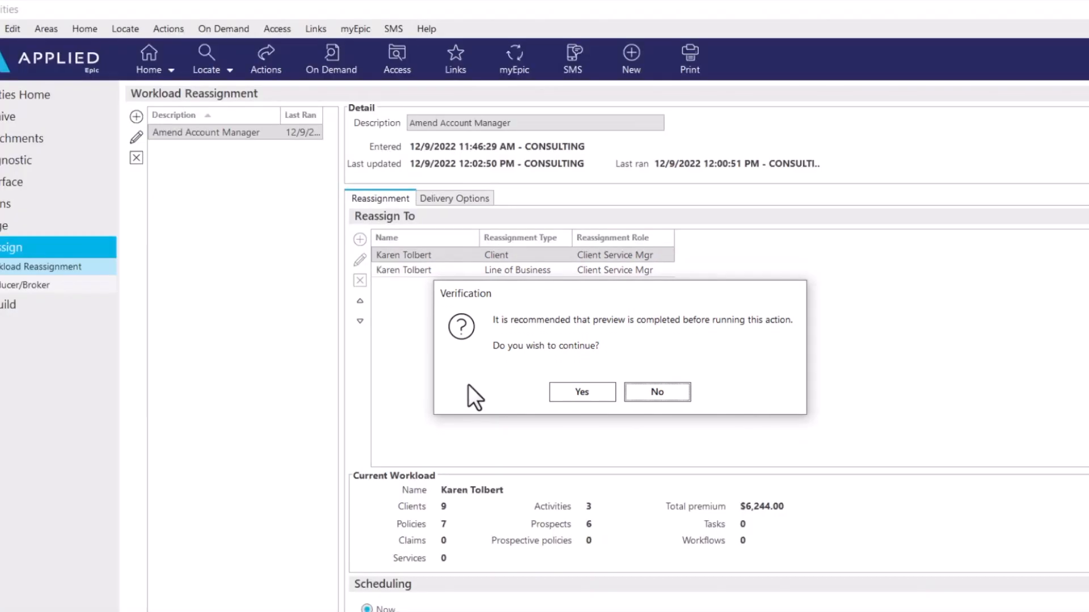
pyautogui.click(553, 395)
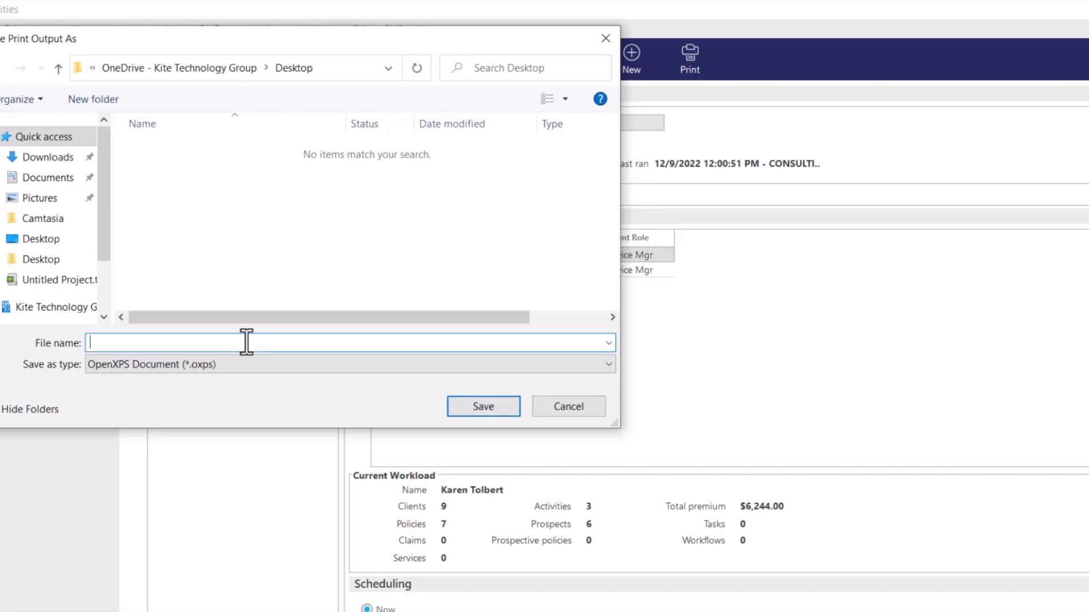
# Save the print output to the Desktop as an OpenXPS document, named "workload reassignment" from and to the two employees' first names
pyautogui.write('workload reassignment fro')
pyautogui.write('m Donna to Karen')
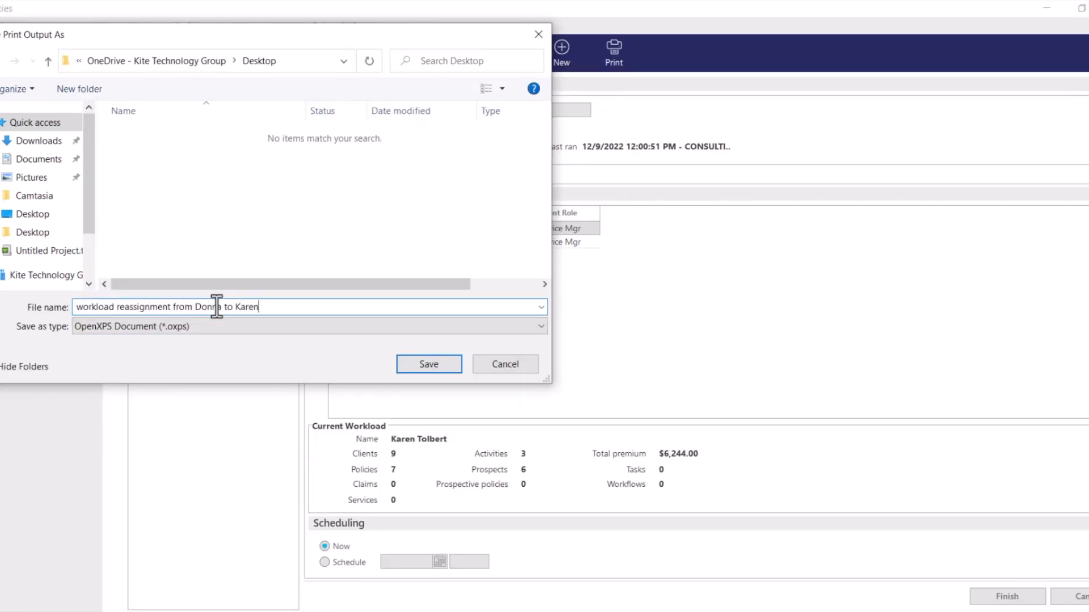
pyautogui.press('Return')
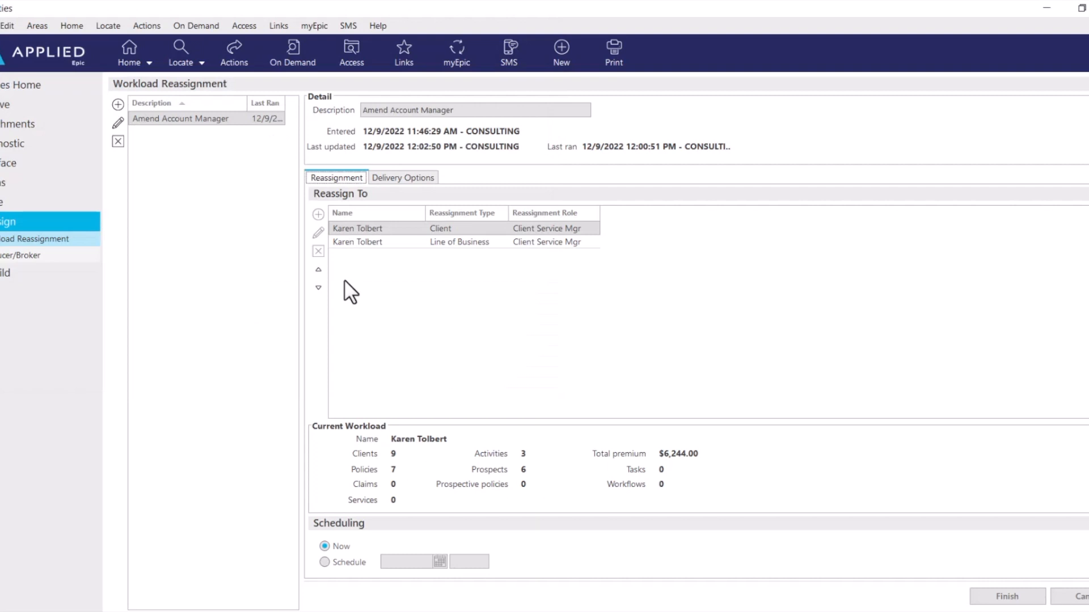